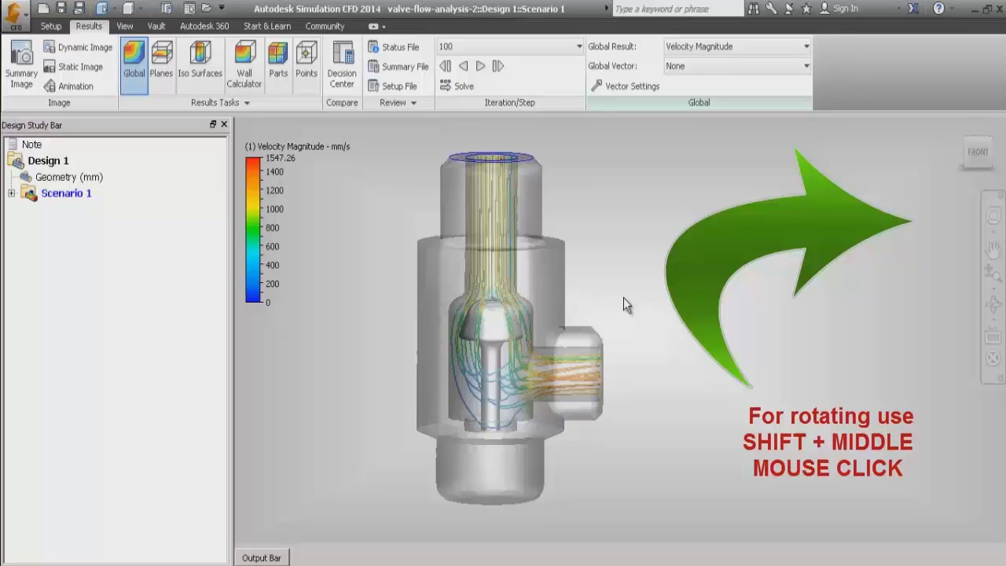
- Examine the valve model and its flow traces by rotating, panning and zooming the view
middle_click_drag(624, 297, 510, 328, "shift")
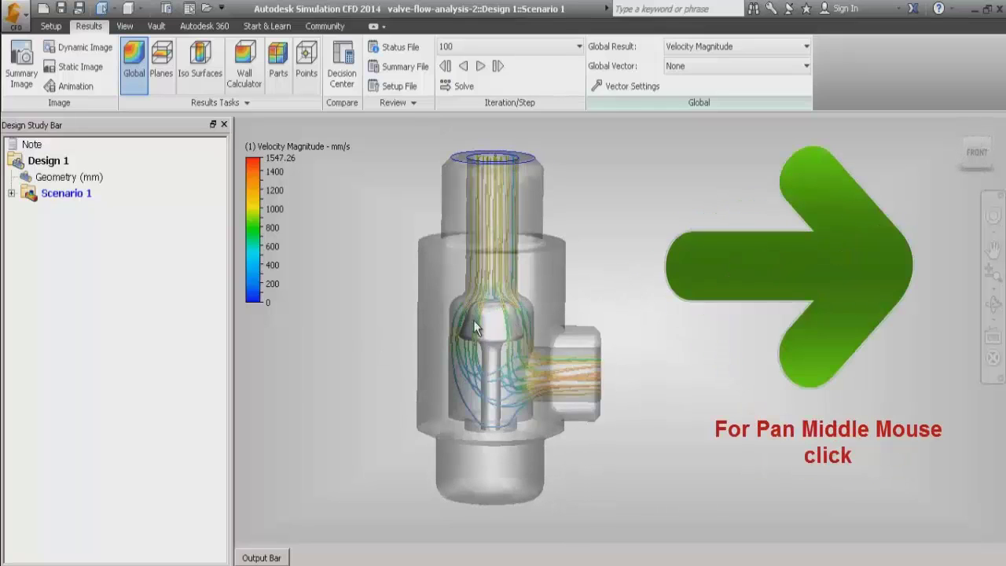
mouse_move(467, 309)
middle_mouse_down()
mouse_move(584, 301)
mouse_move(459, 302)
middle_mouse_up()
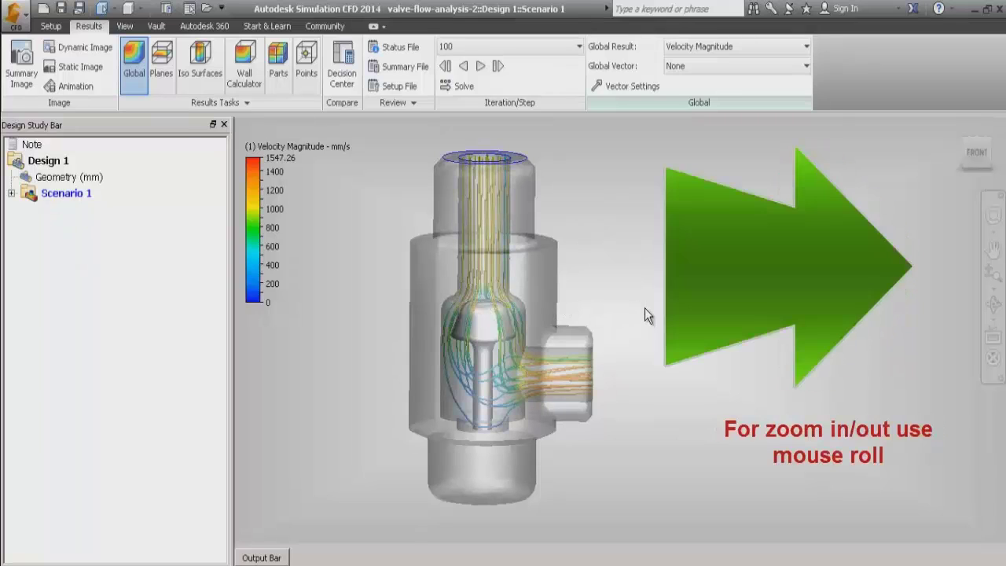
scroll(645, 314, "down", 3)
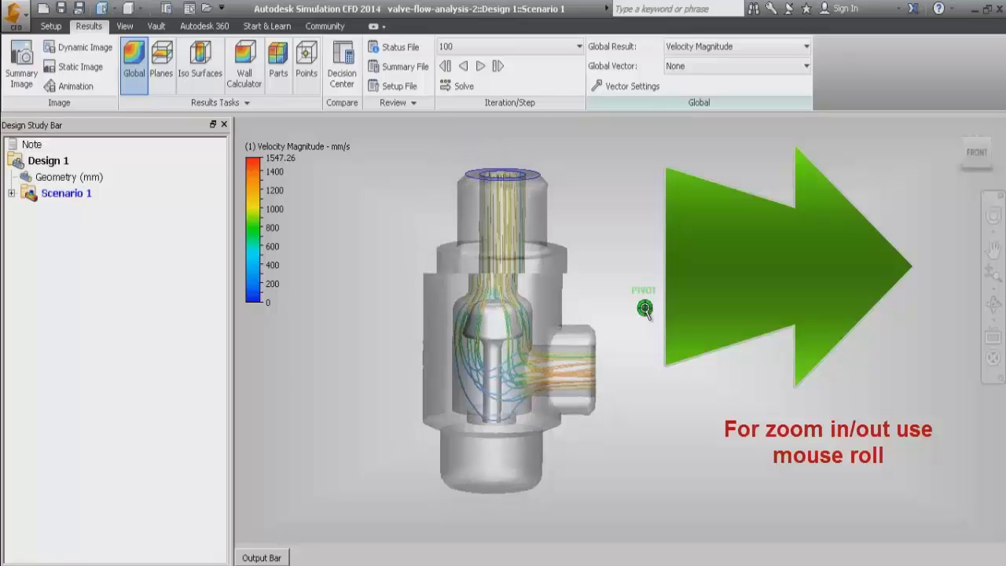
scroll(644, 312, "down", 2)
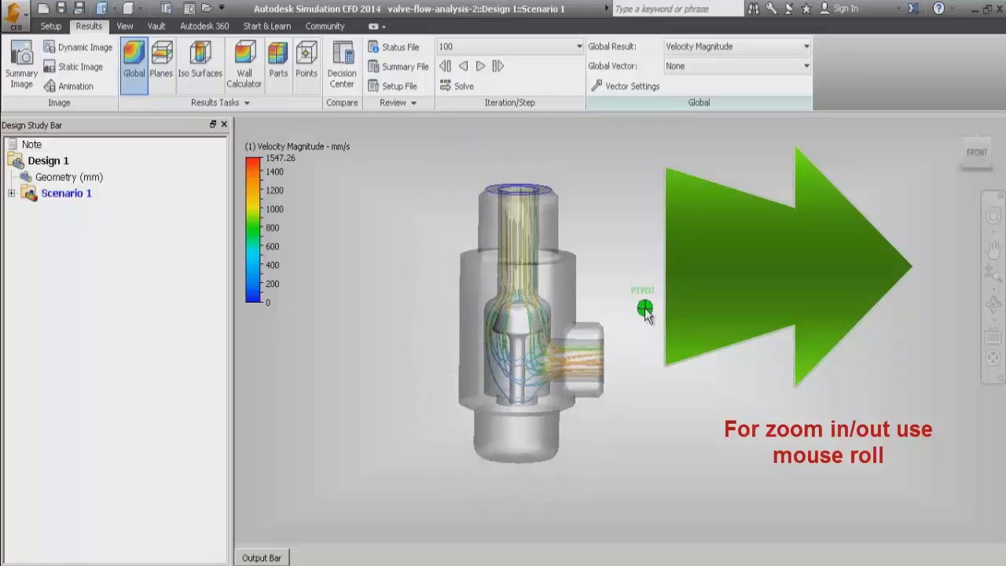
scroll(645, 308, "up", 2)
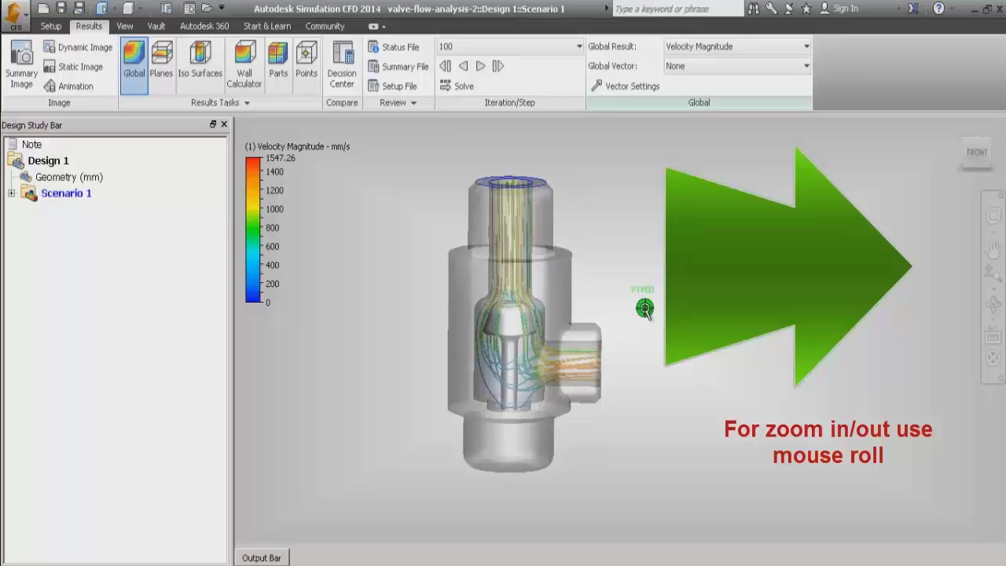
scroll(645, 309, "up", 1)
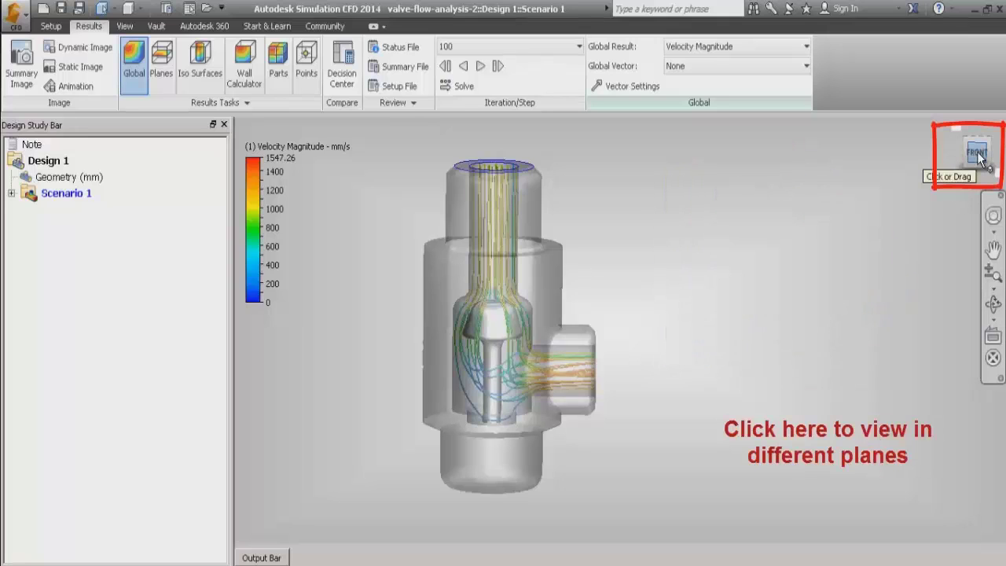
- View the valve from the standard front orientation and from angles above, below and toward its left and right sides
left_click_drag(979, 158, 898, 213)
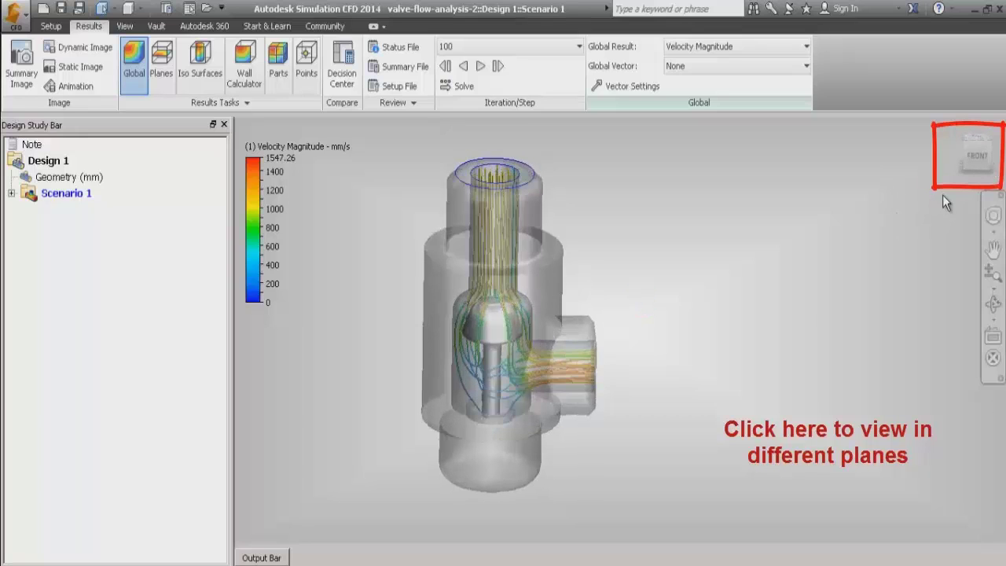
left_click(978, 158)
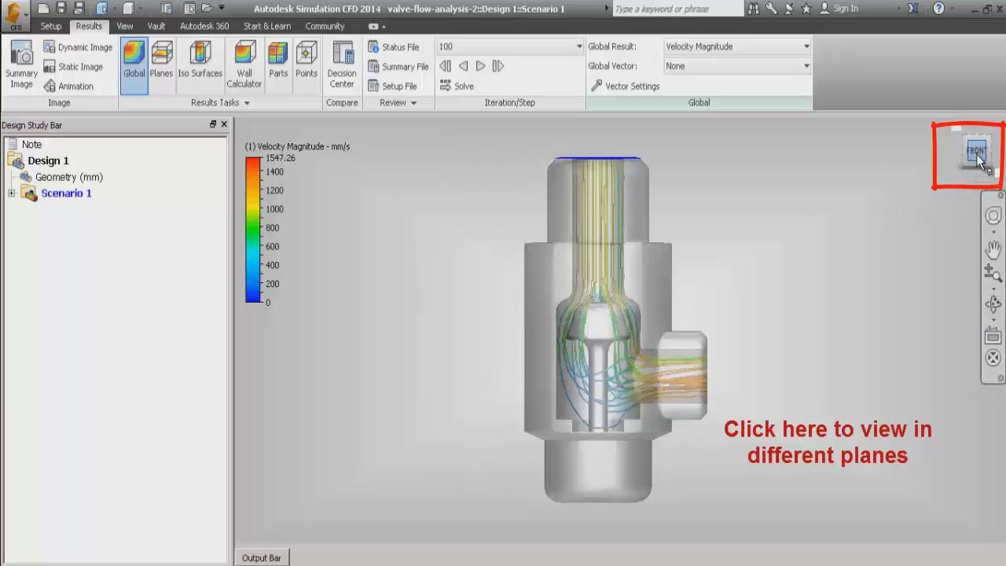
middle_click_drag(854, 198, 865, 265, "shift")
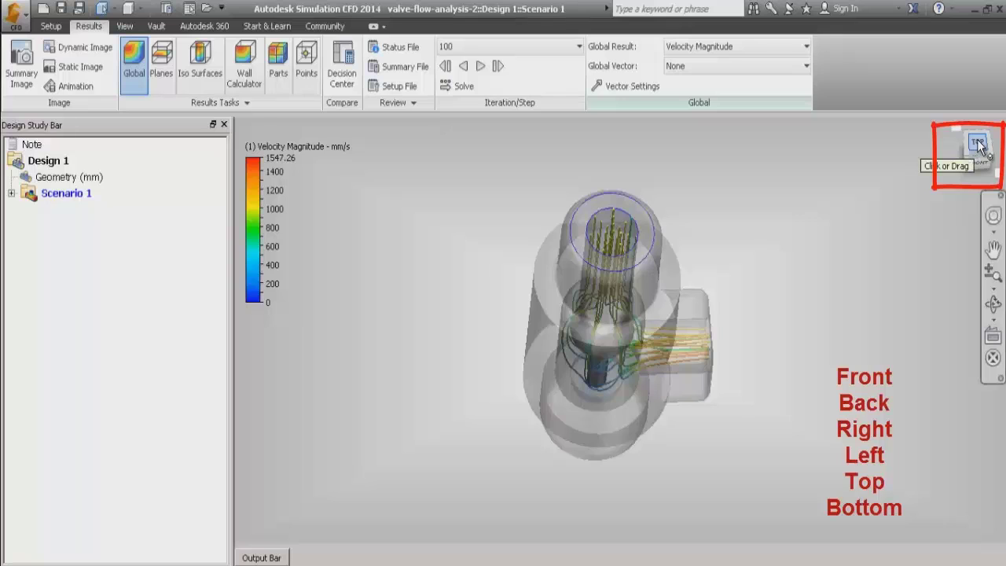
middle_click_drag(850, 220, 855, 155, "shift")
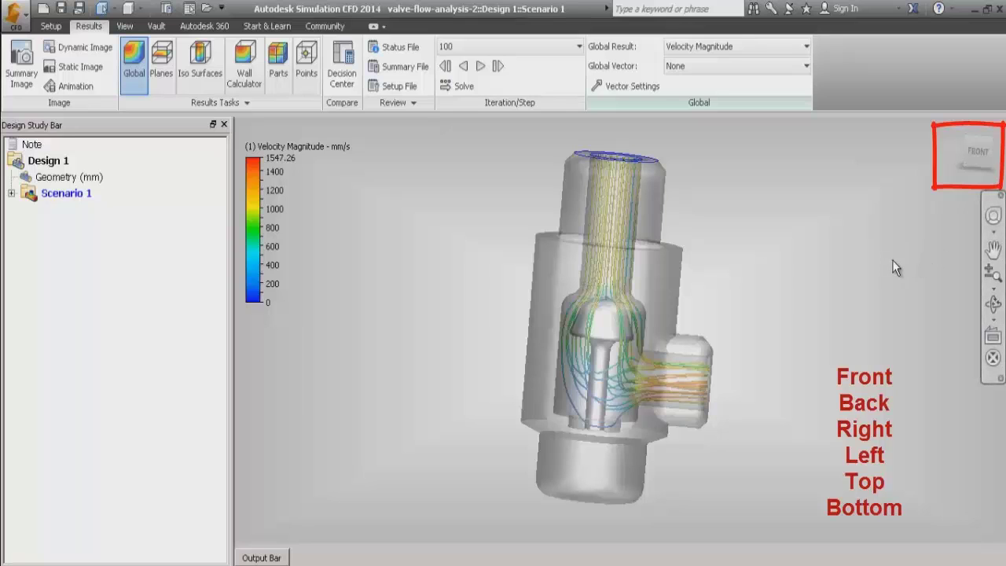
middle_click_drag(852, 276, 953, 267, "shift")
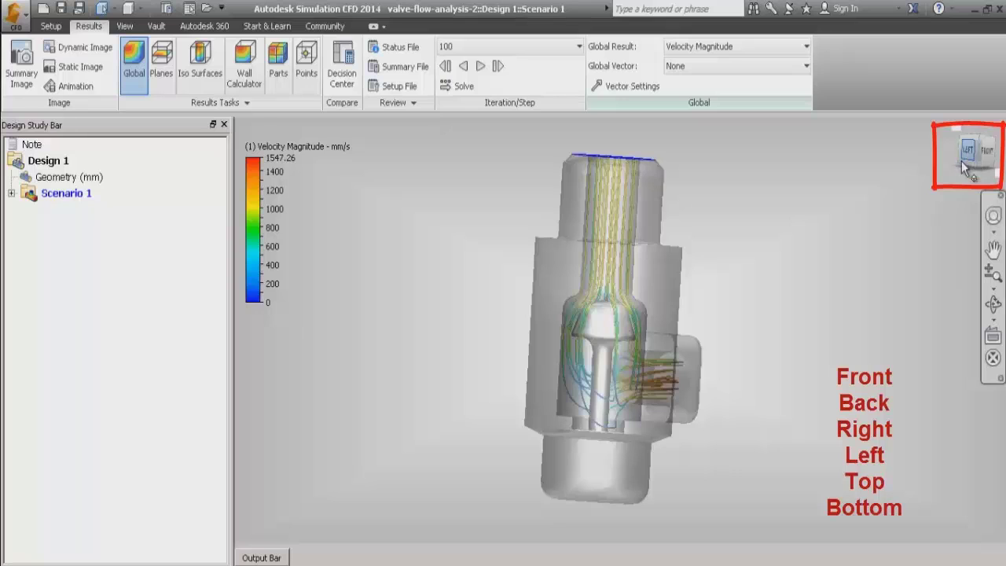
middle_click_drag(889, 269, 697, 257, "shift")
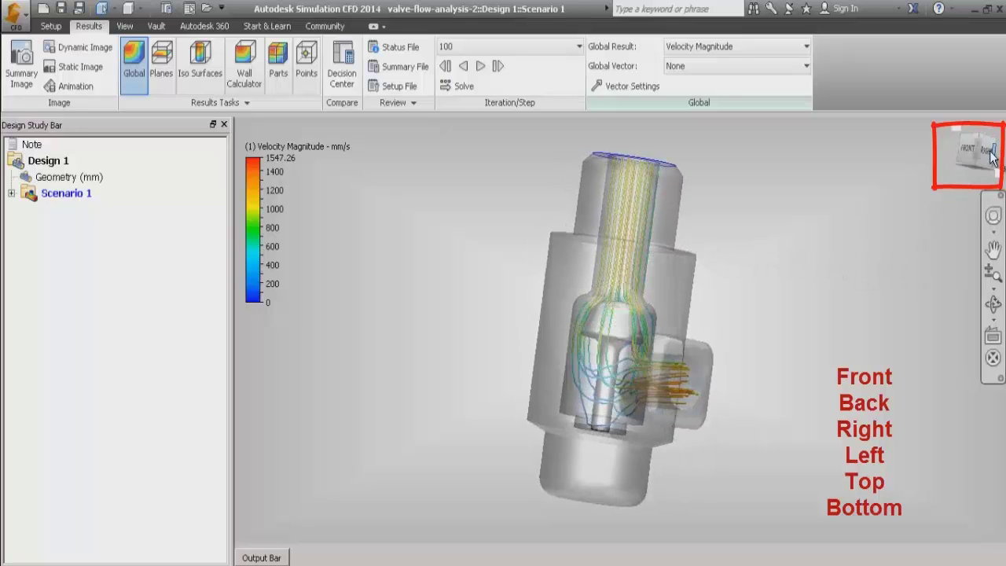
middle_click_drag(864, 242, 898, 189, "shift")
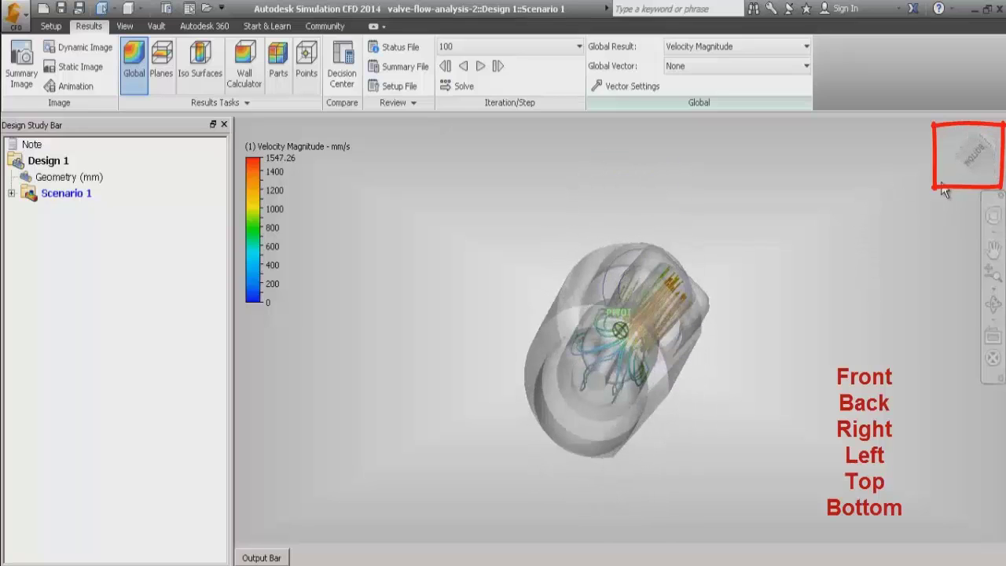
middle_click_drag(830, 229, 849, 319, "shift")
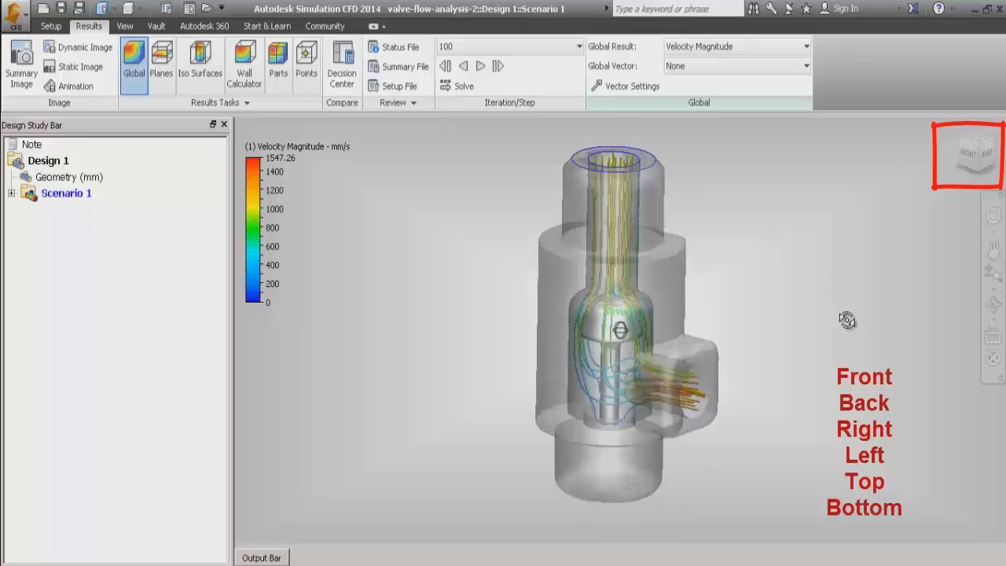
middle_click_drag(867, 258, 670, 358, "shift")
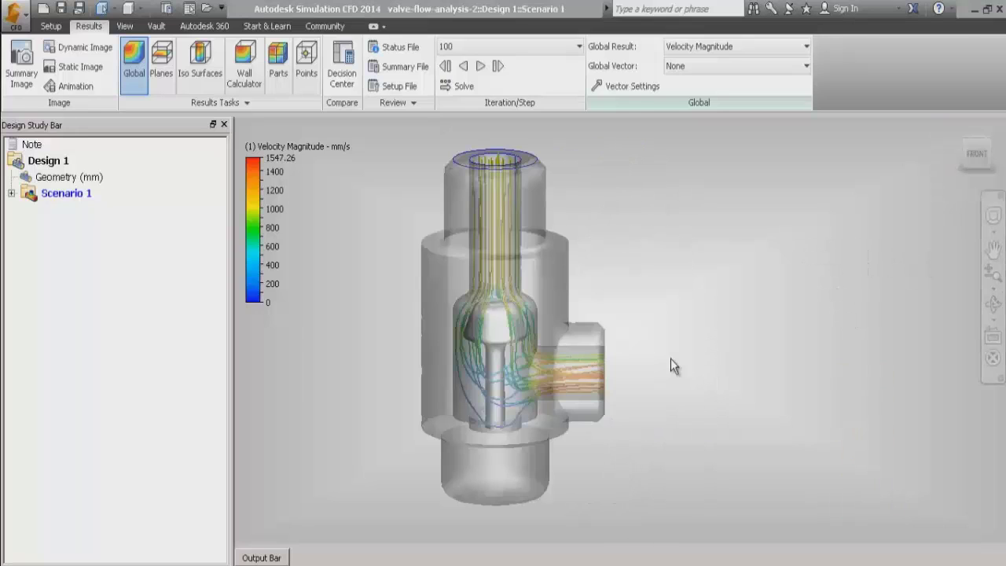
- Open the Output Bar and review its message window, convergence plot and critical values
left_click(264, 557)
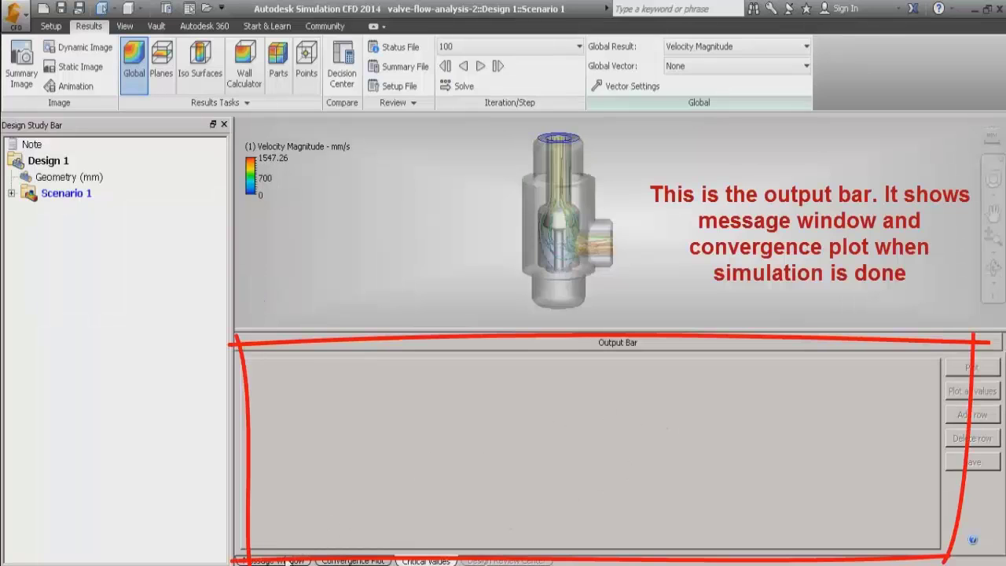
left_click(291, 560)
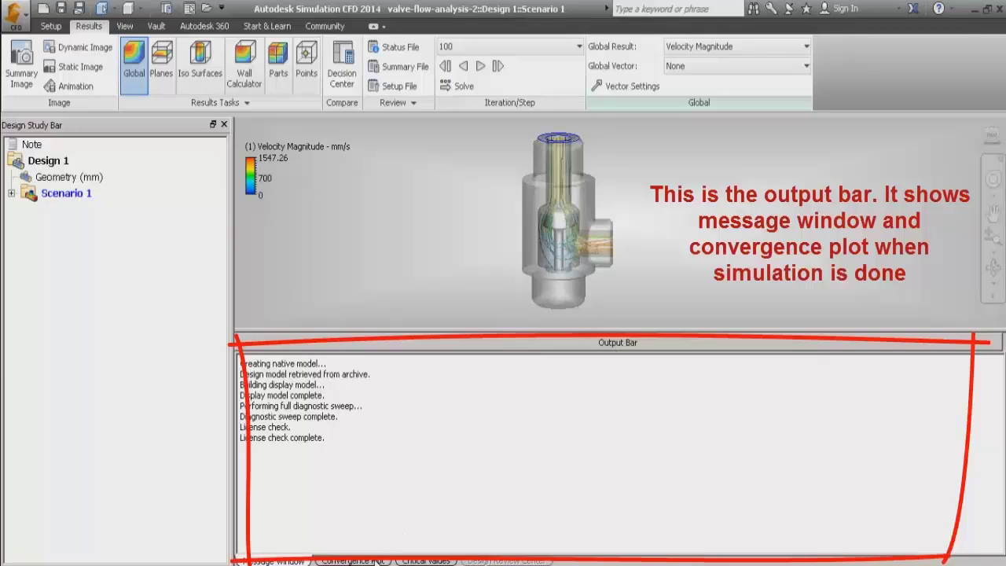
left_click(365, 561)
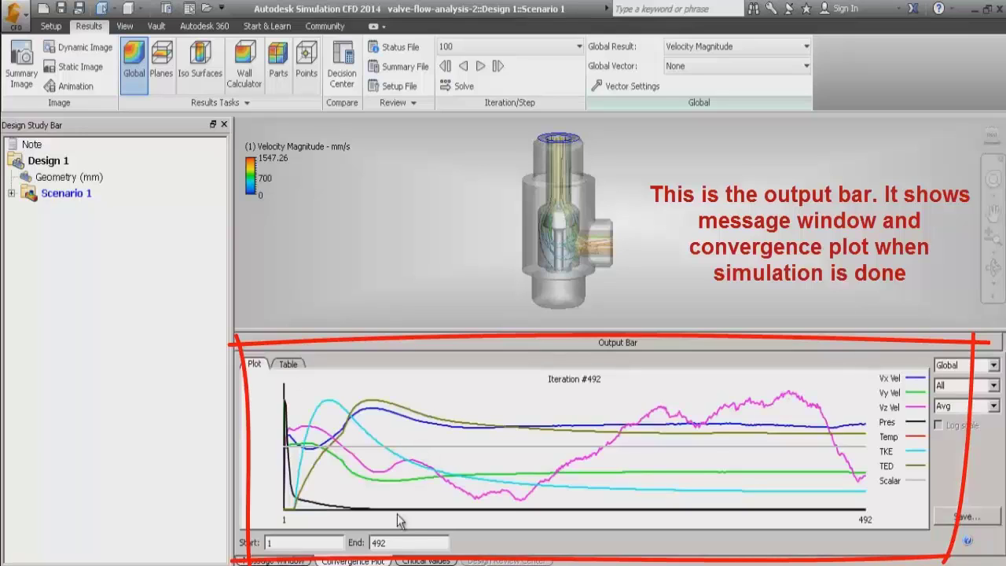
left_click(425, 560)
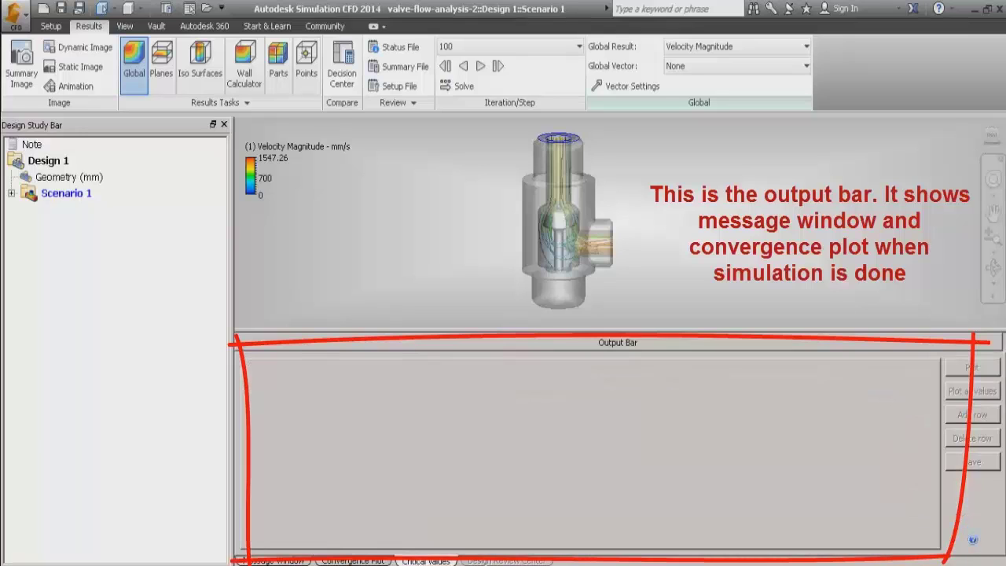
left_click(306, 561)
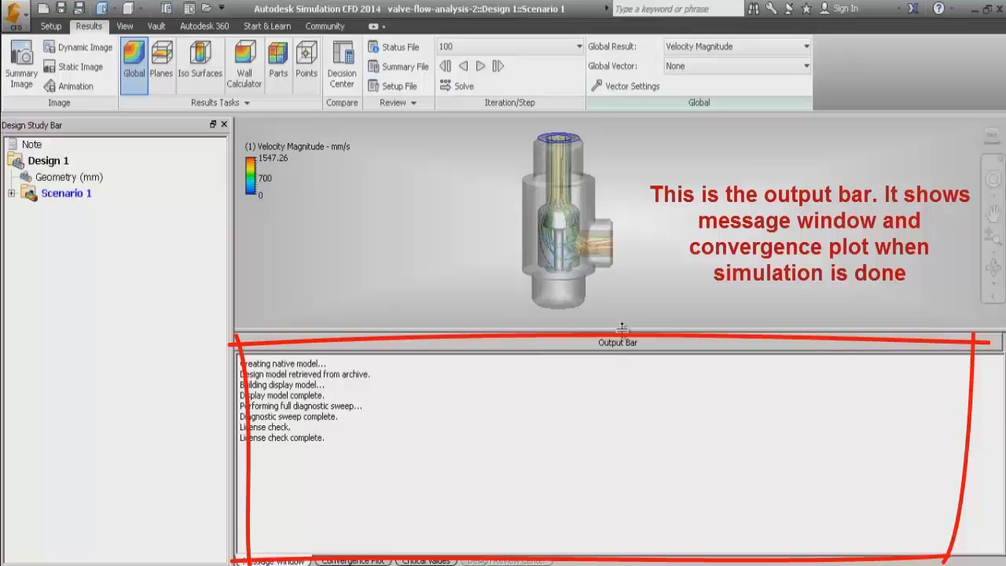
left_click_drag(622, 333, 616, 399)
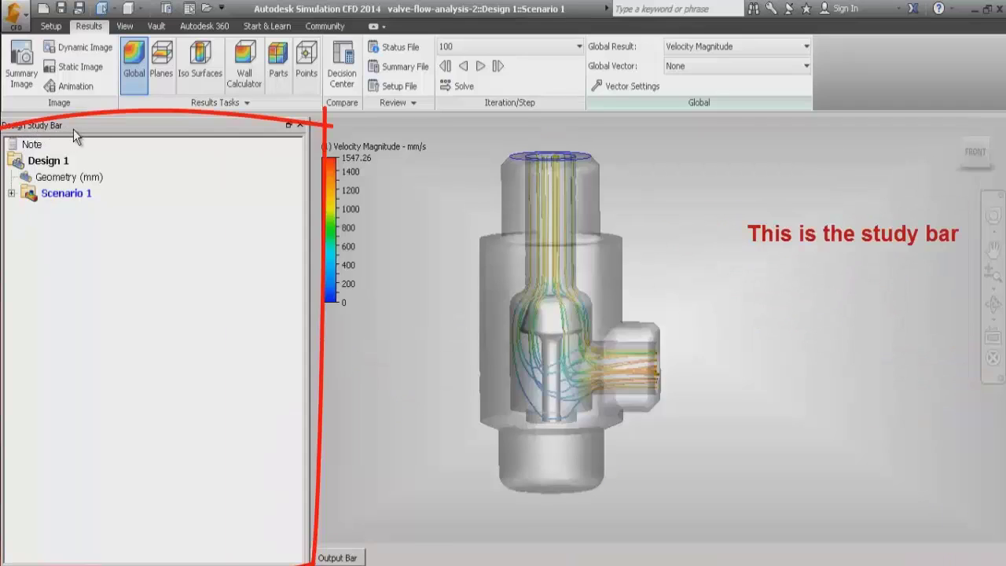
- Expand the materials of Scenario 1, highlight the steel TD-Housing part and hide it to expose the water volume
left_click(11, 193)
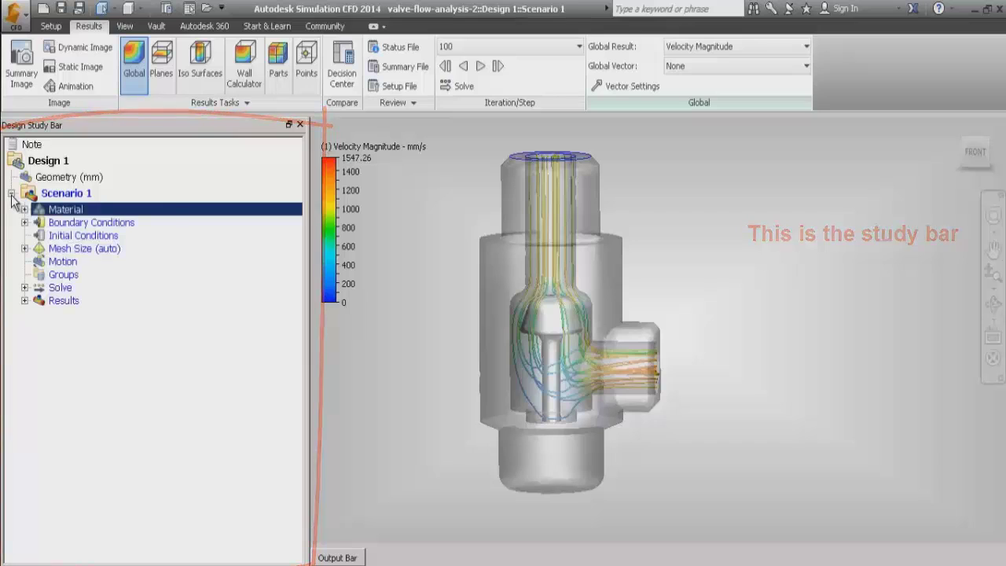
left_click(24, 210)
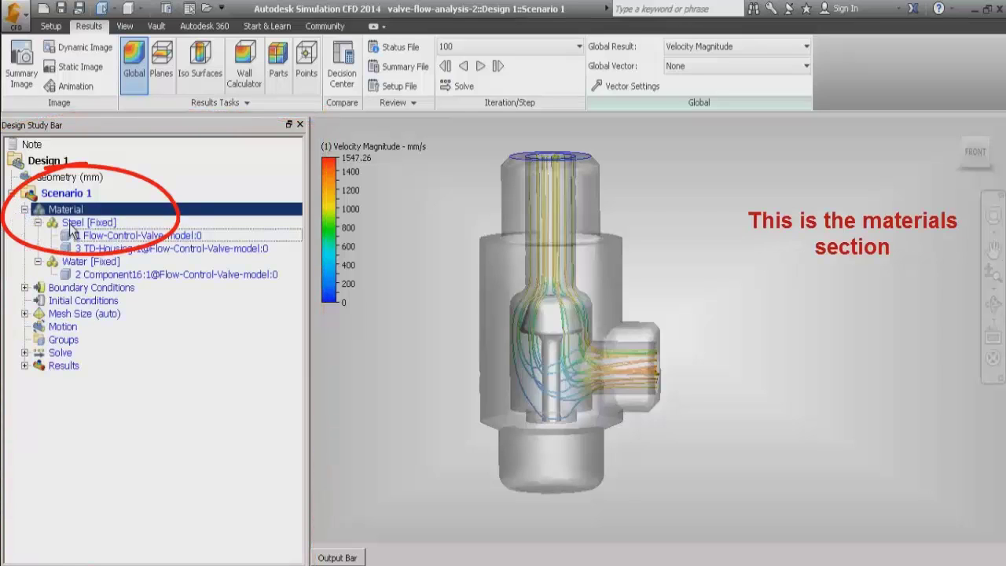
left_click(138, 250)
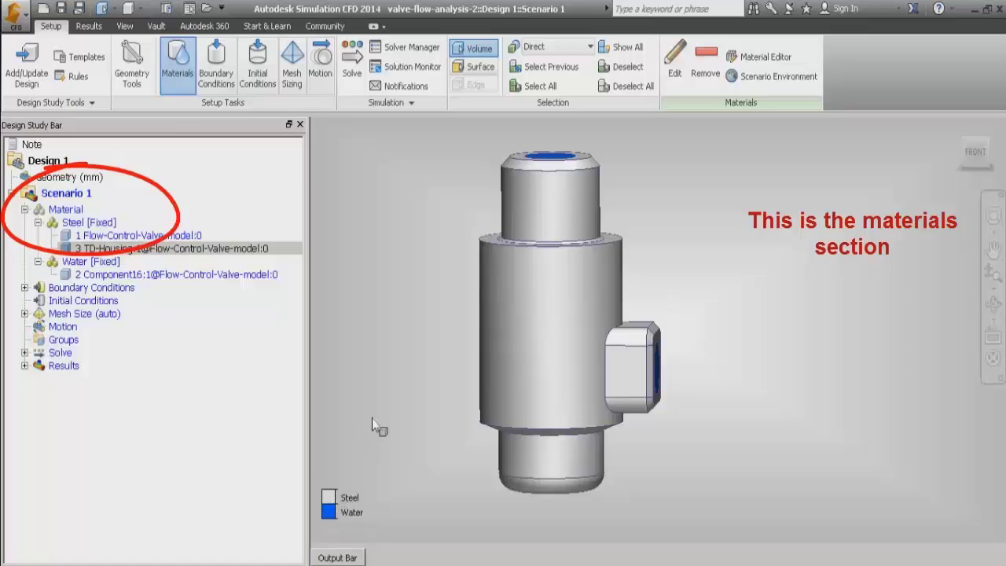
middle_click(527, 331, "ctrl")
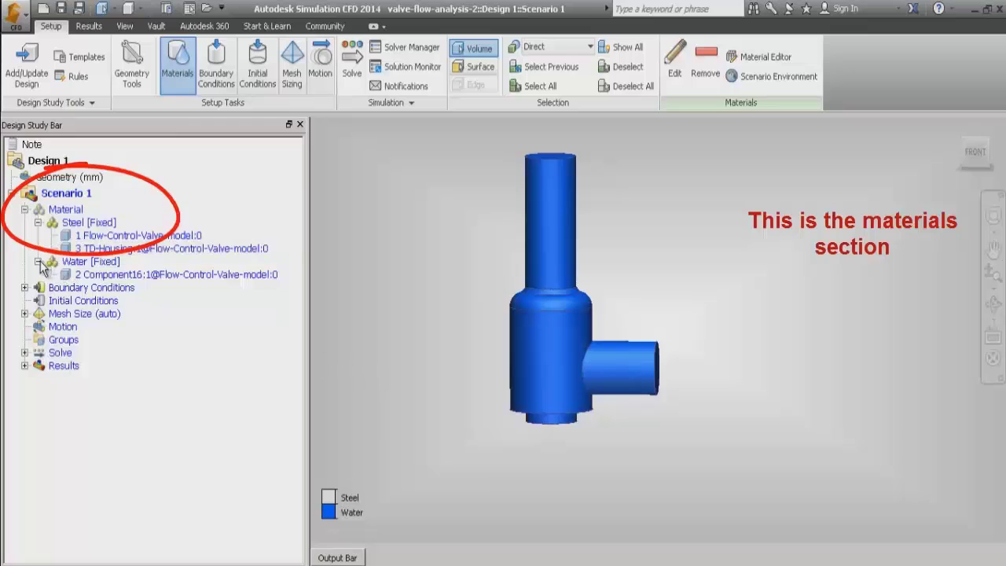
- Highlight the Component16 volume assigned to Water, deselect it and hide it to expose the valve stem
left_click(167, 274)
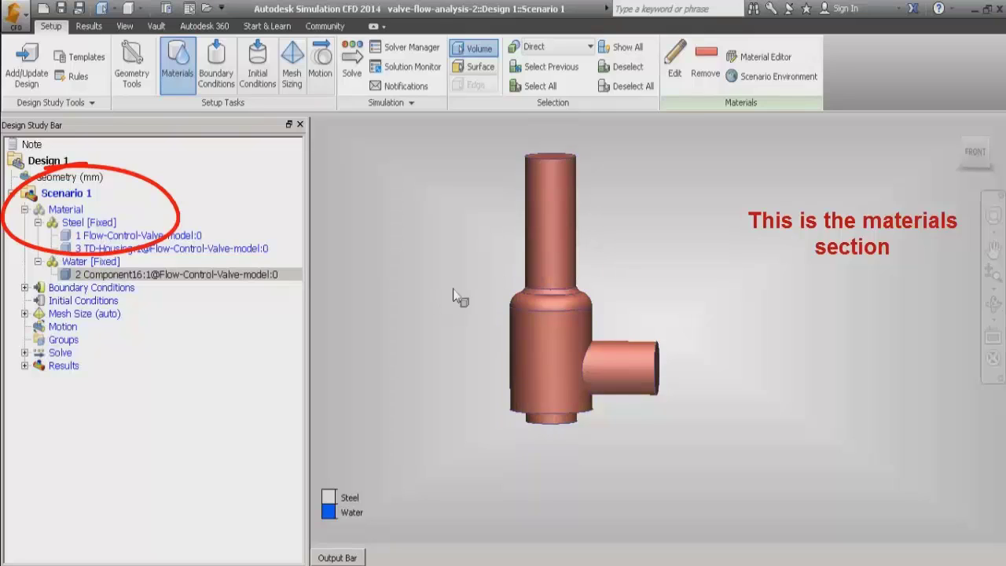
left_click(538, 277)
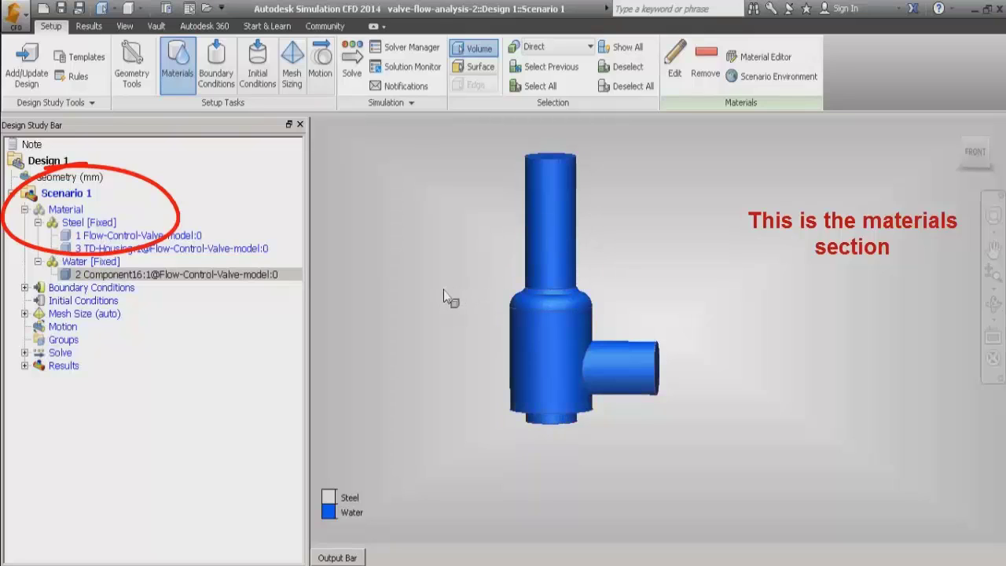
middle_click(547, 242)
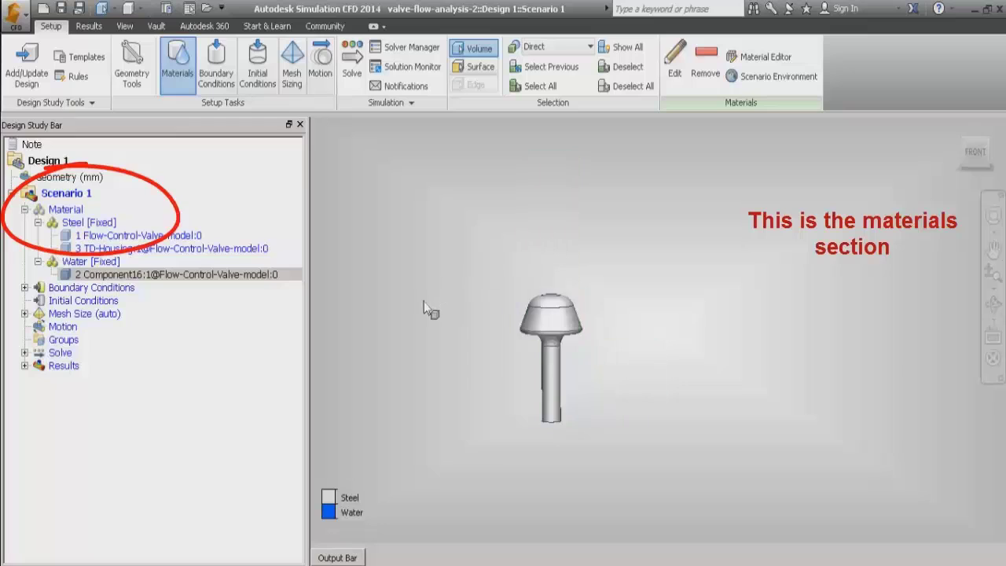
- Highlight the steel Flow-Control-Valve-model part, deselect it, and restore the hidden parts before collapsing the material list
left_click(167, 237)
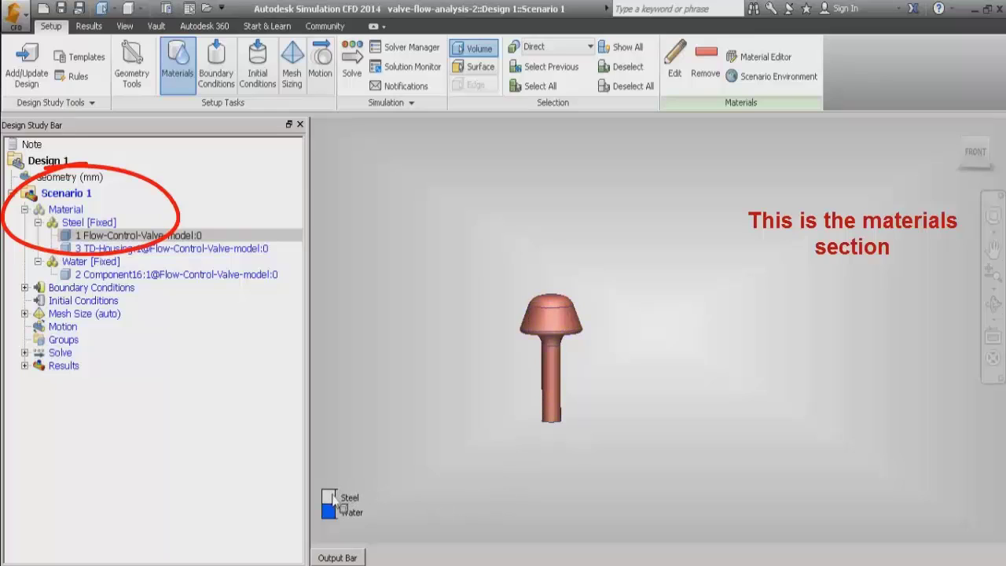
left_click(391, 328)
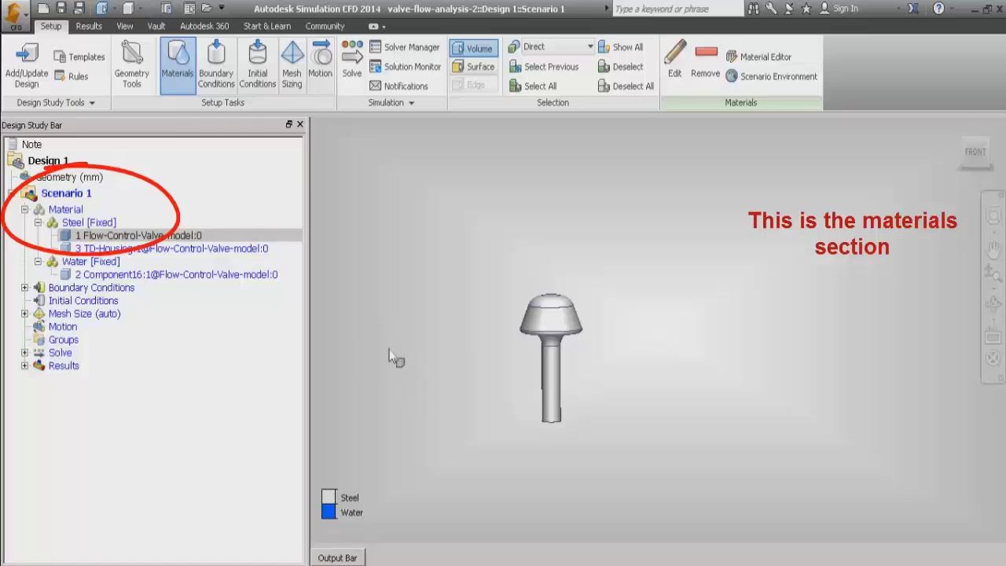
middle_click(543, 315)
left_click(25, 209)
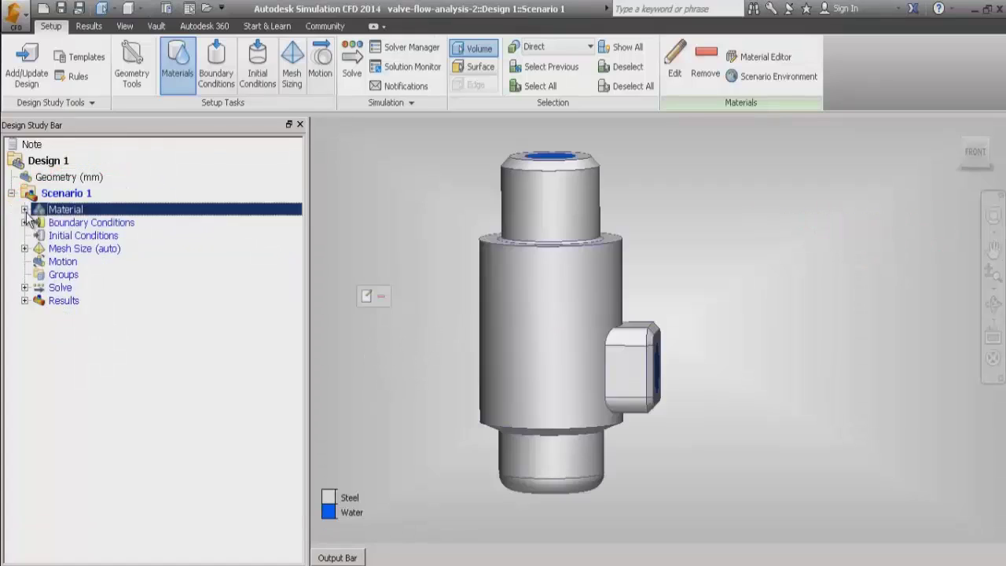
- Expand the boundary conditions and highlight the surface assigned to the Velocity Normal condition of 1000 mm/s
left_click(25, 223)
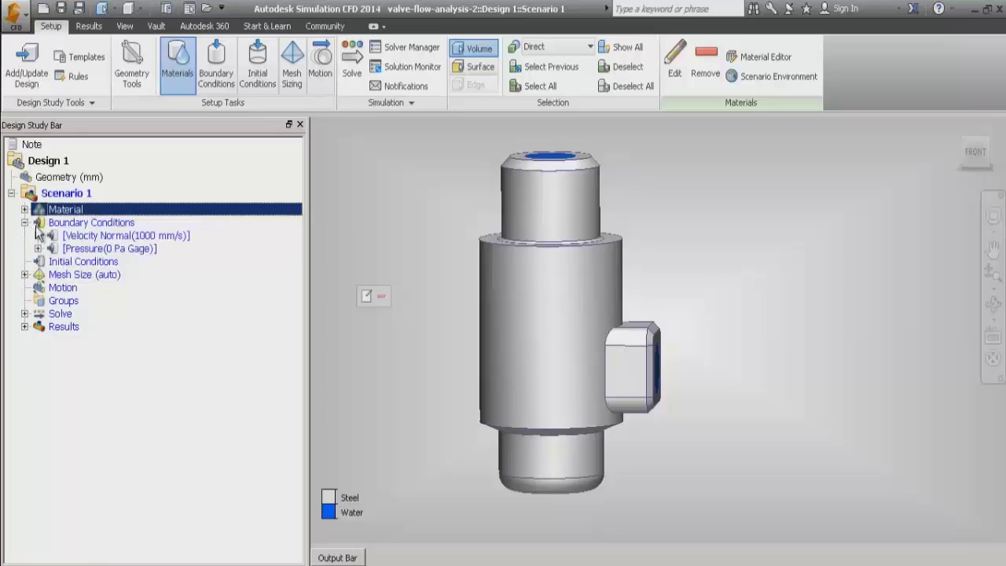
left_click(85, 224)
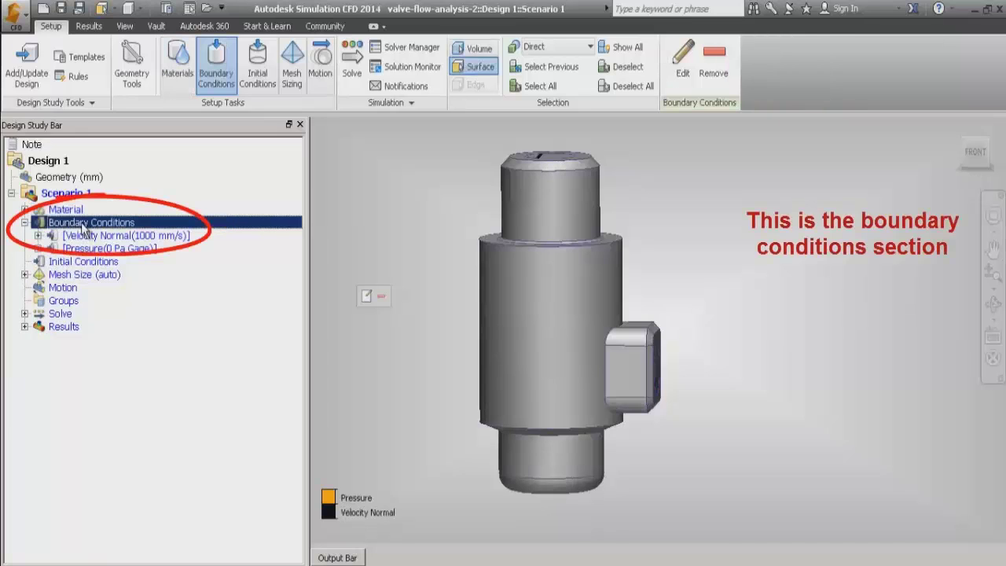
left_click(38, 236)
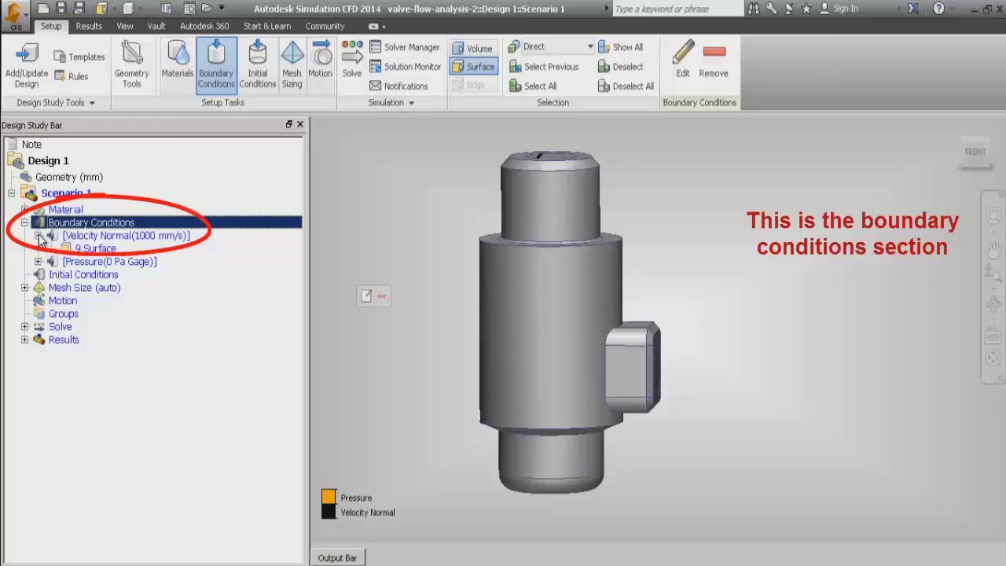
left_click(94, 250)
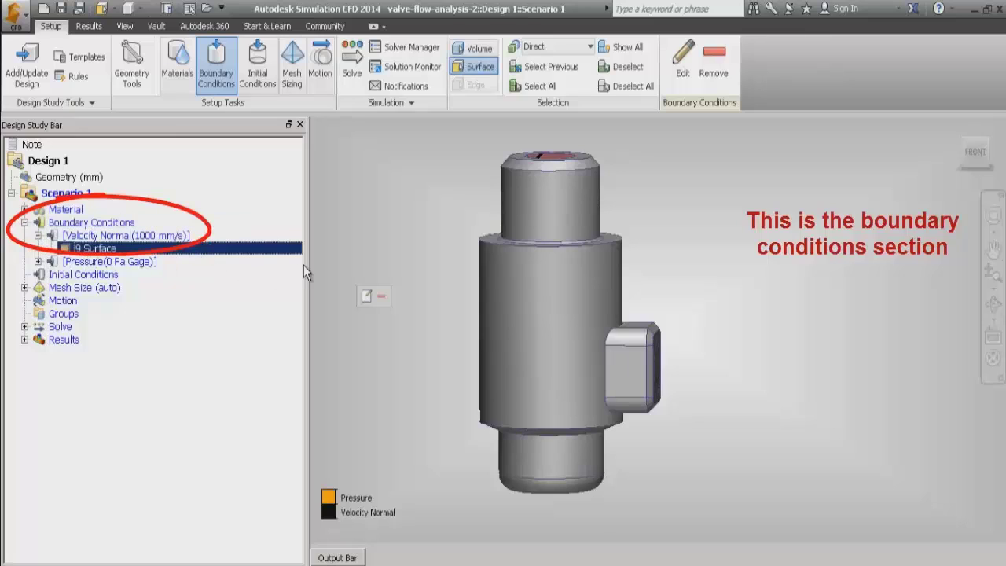
- Collapse the Velocity Normal condition, then expand the Pressure (0 Pa Gage) condition and highlight its assigned surface on the valve
middle_click_drag(433, 239, 438, 270, "shift")
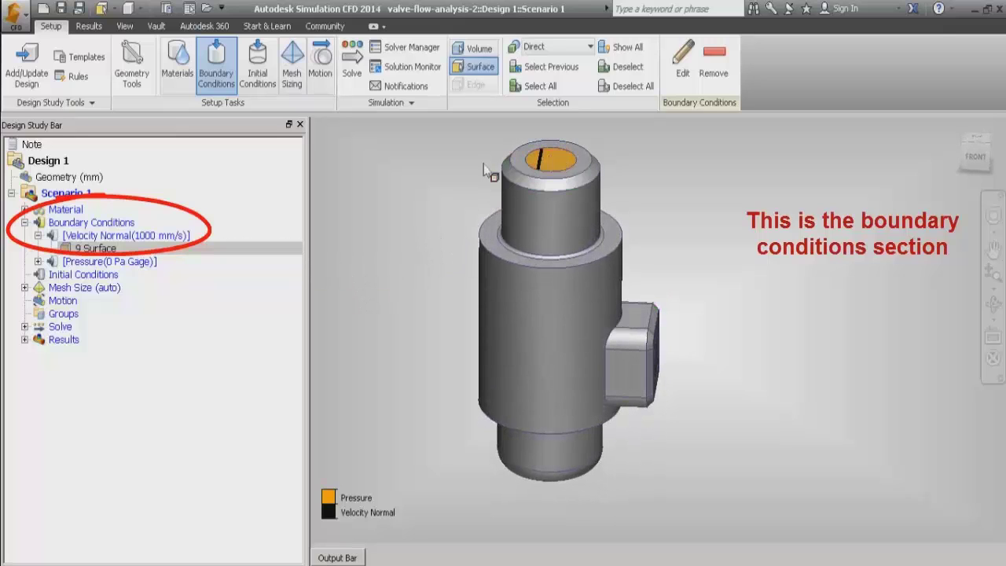
left_click(38, 236)
left_click(37, 249)
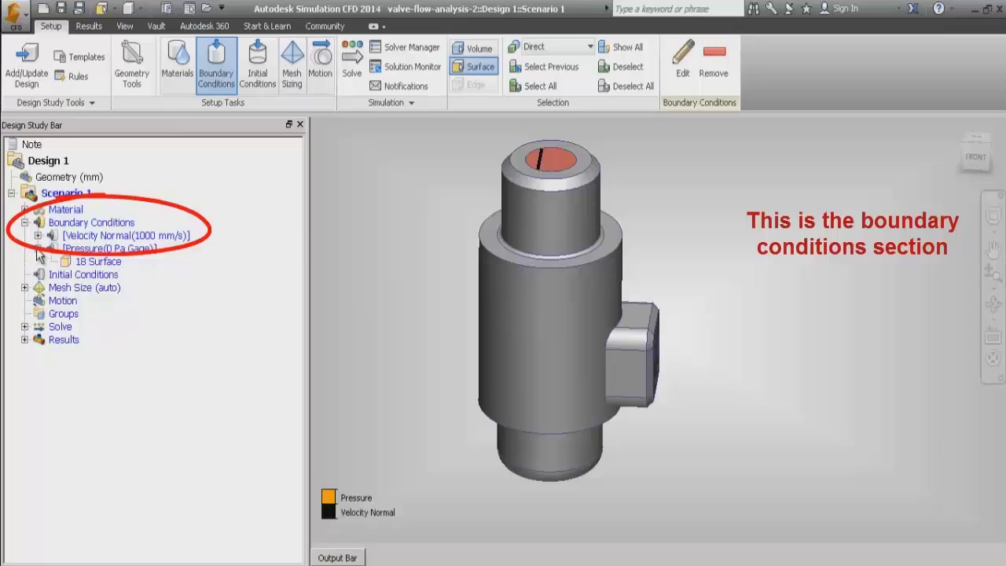
left_click(92, 262)
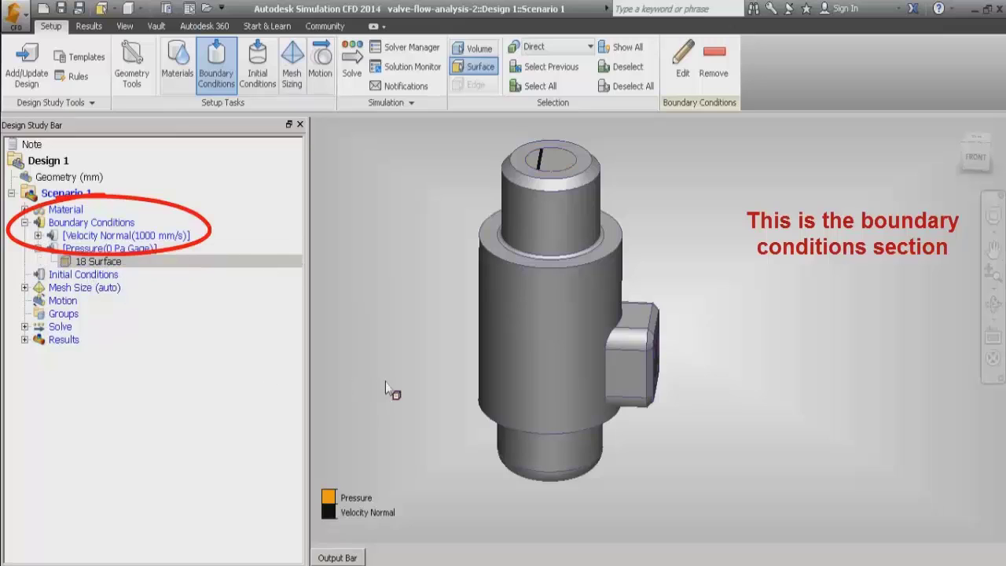
mouse_move(452, 374)
middle_mouse_down("shift")
mouse_move(456, 348)
mouse_move(445, 333)
mouse_move(398, 324)
middle_mouse_up("shift")
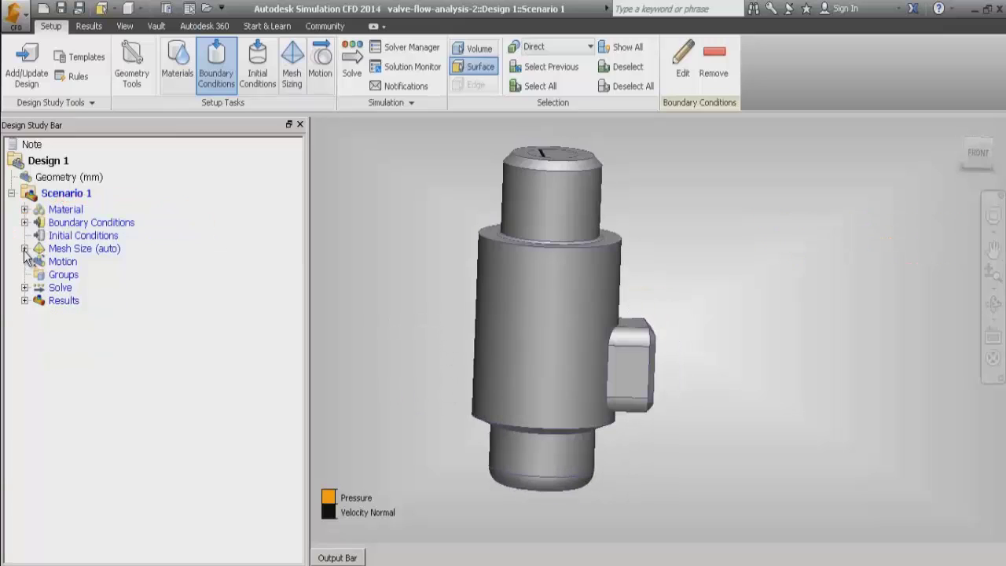
- Expand the model mesh settings under Mesh Size (auto) and display the mesh sizing points on the valve's edges
left_click(25, 249)
left_click(37, 262)
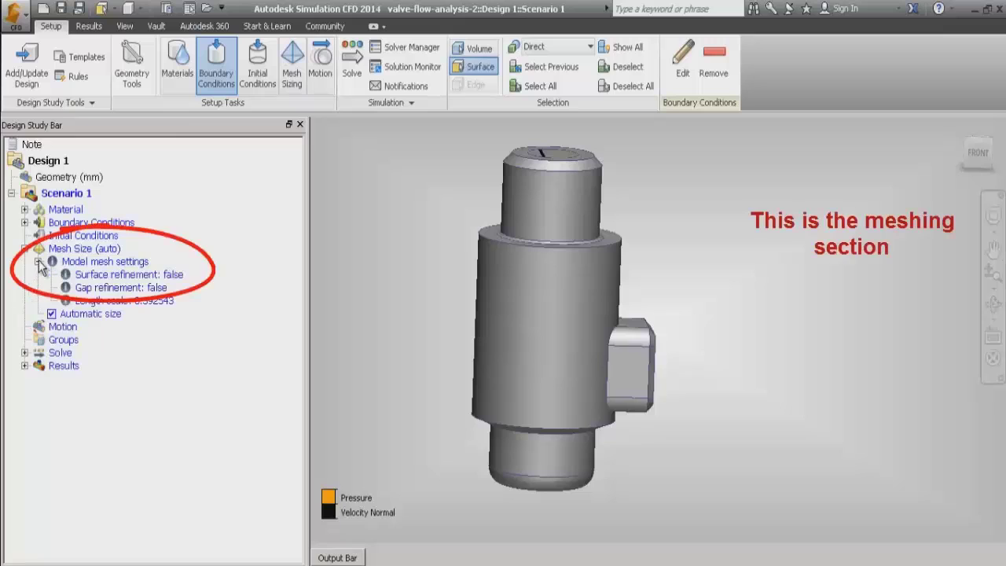
left_click(88, 250)
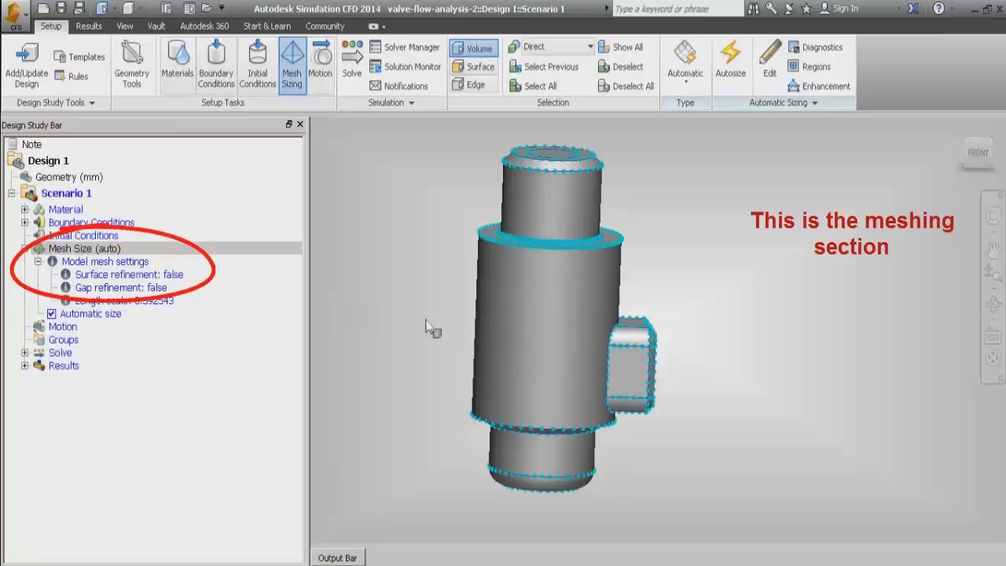
middle_click_drag(428, 319, 428, 339)
middle_click_drag(425, 343, 455, 332, "shift")
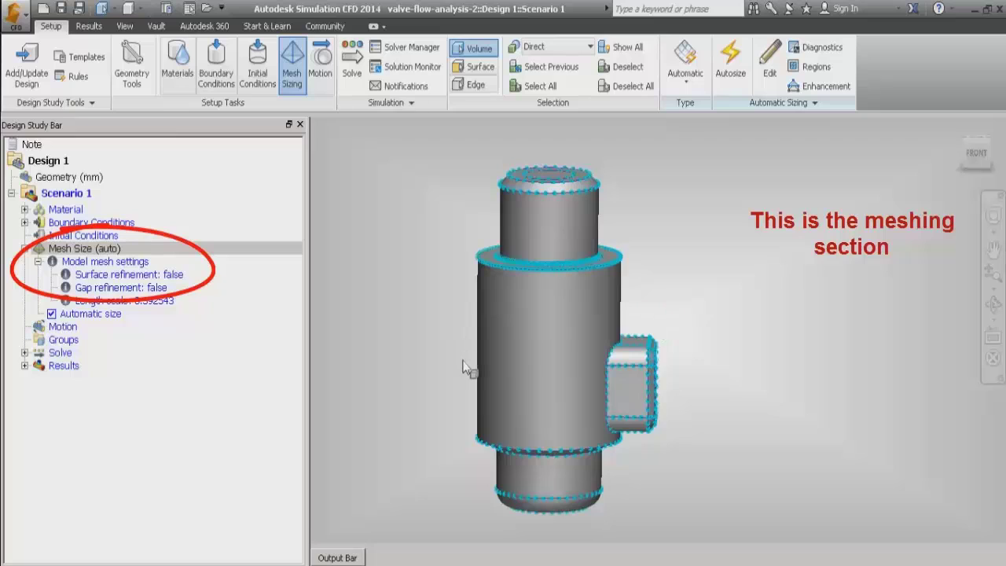
- Select the valve's outer housing volume and preview its mesh
left_click(509, 302)
right_click(510, 301)
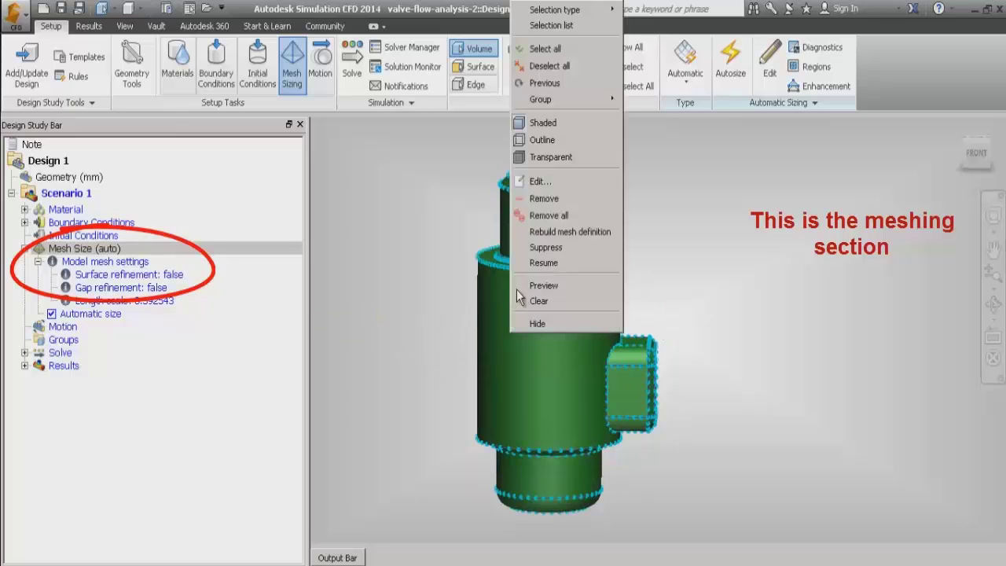
left_click(542, 286)
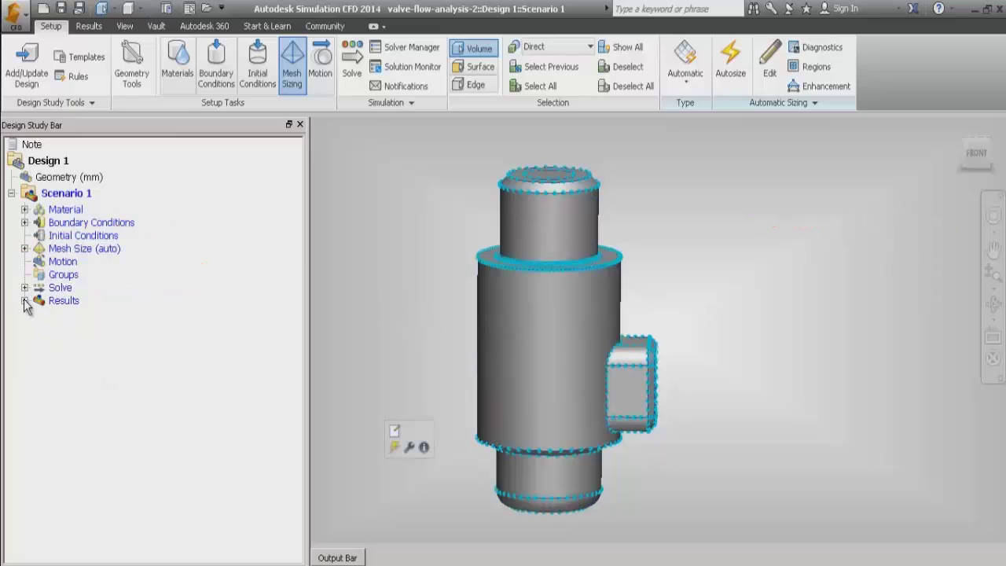
- Examine the solve section's flow settings for compressibility, turbulence and advection, then collapse the section
left_click(25, 288)
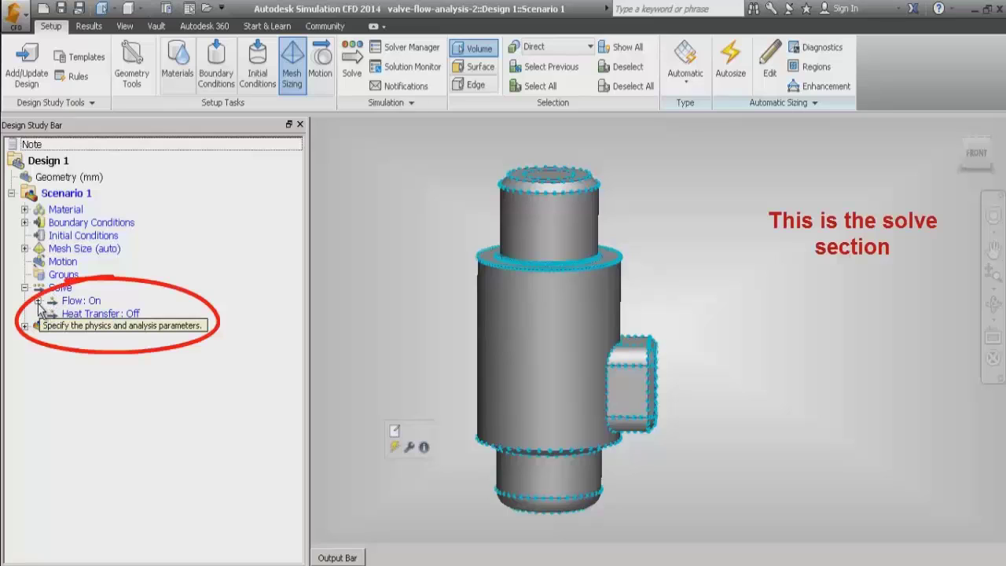
left_click(38, 301)
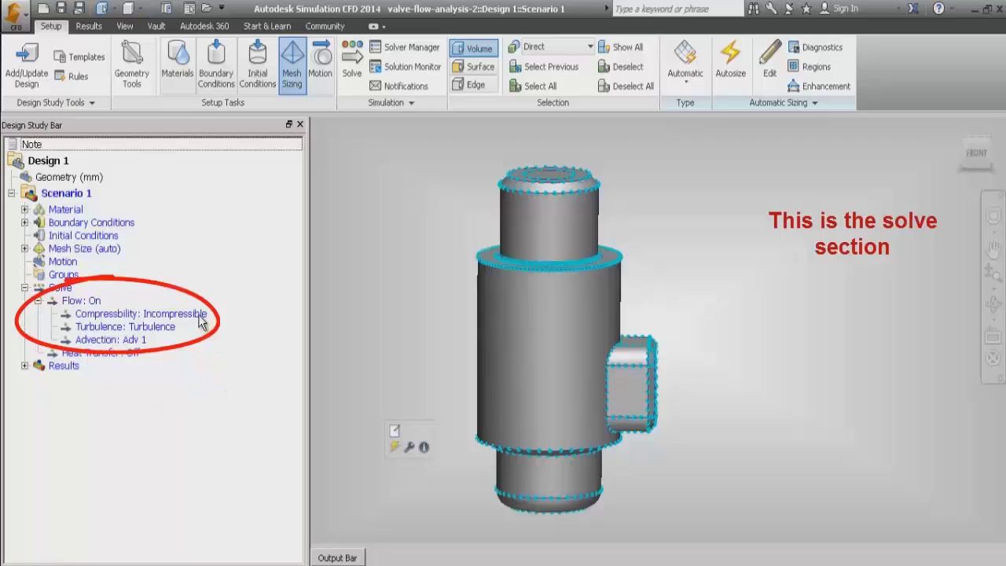
left_click(24, 288)
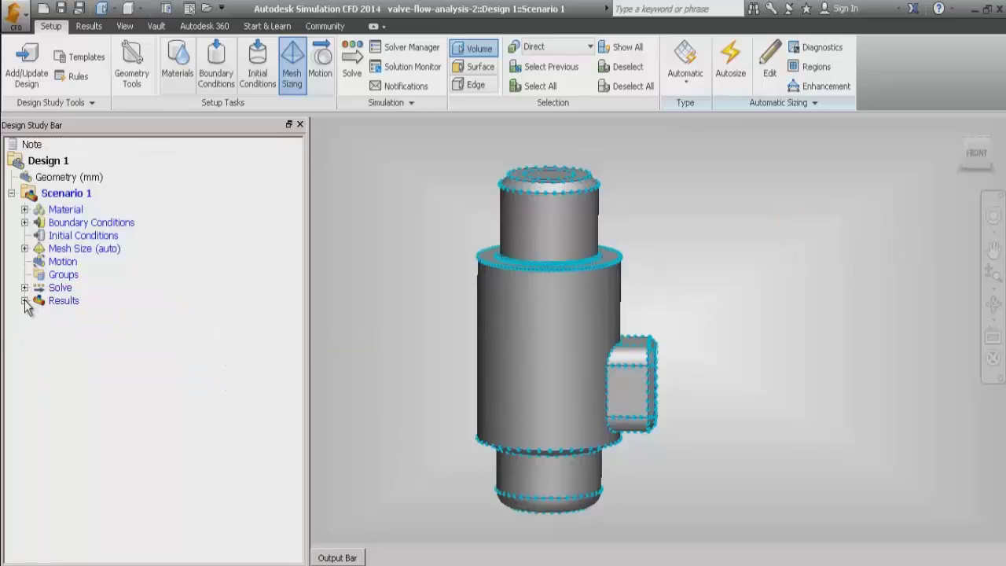
- Open the scenario's results, display the velocity traces, and expand the Steel and Water entries of the results materials
left_click(25, 300)
left_click(55, 306)
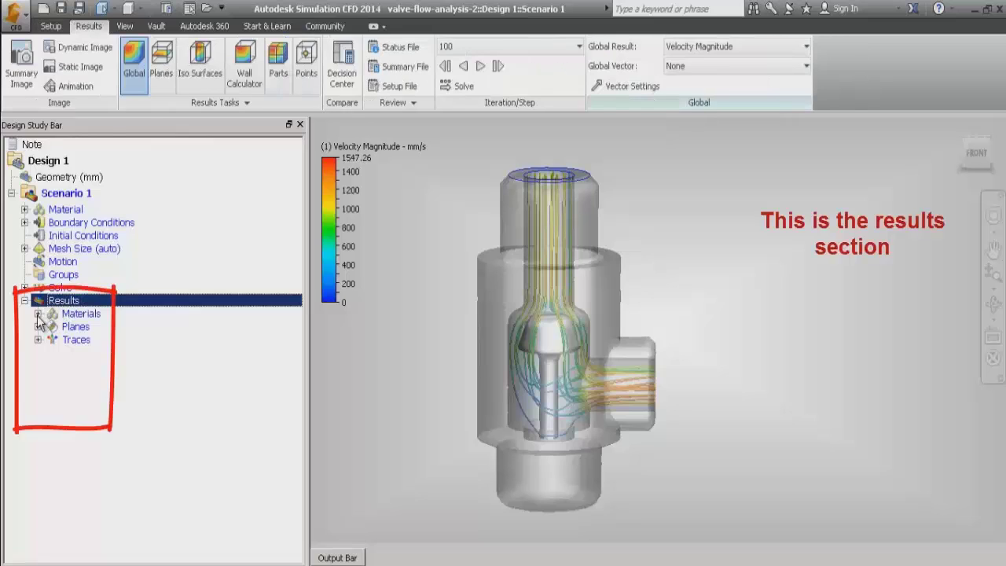
left_click(38, 313)
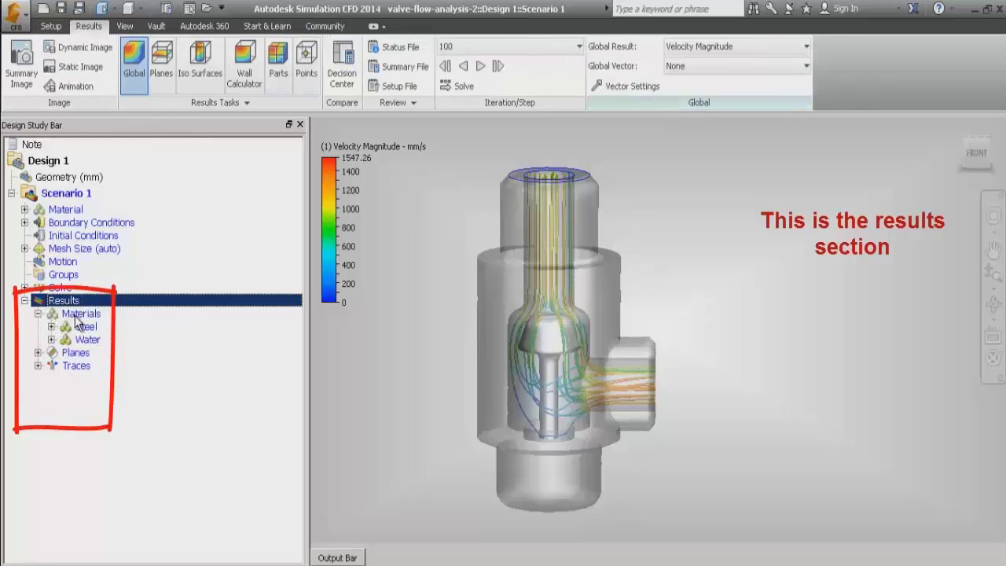
left_click(51, 326)
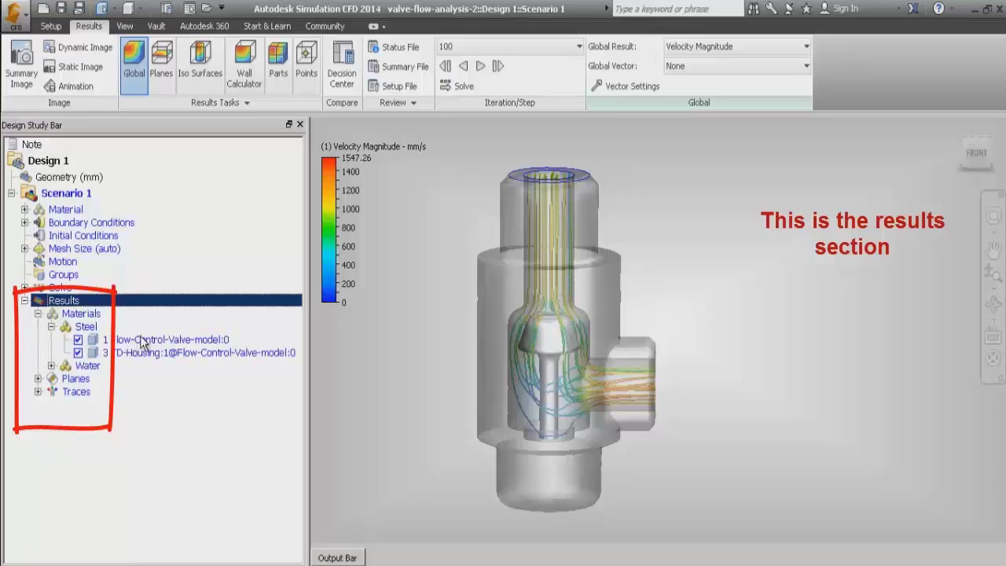
left_click(50, 367)
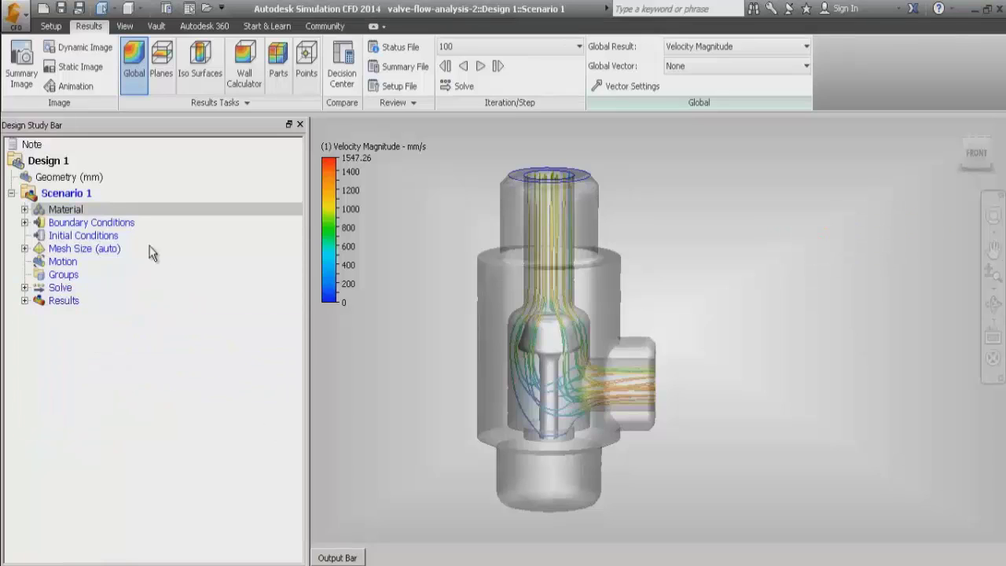
- Review the file commands for saving, saving a copy, exporting the mesh or results, and Autodesk Vault
left_click(16, 16)
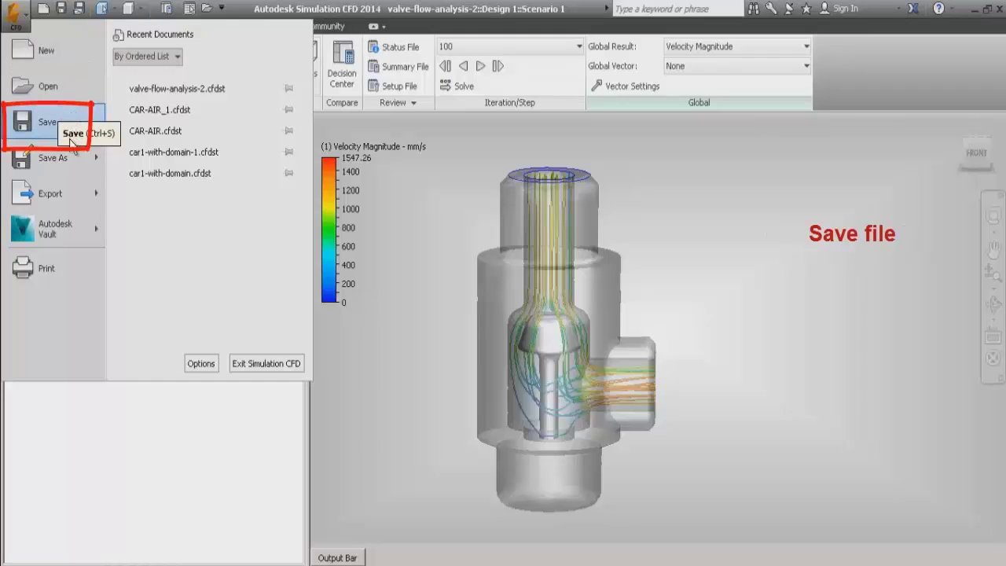
mouse_move(68, 159)
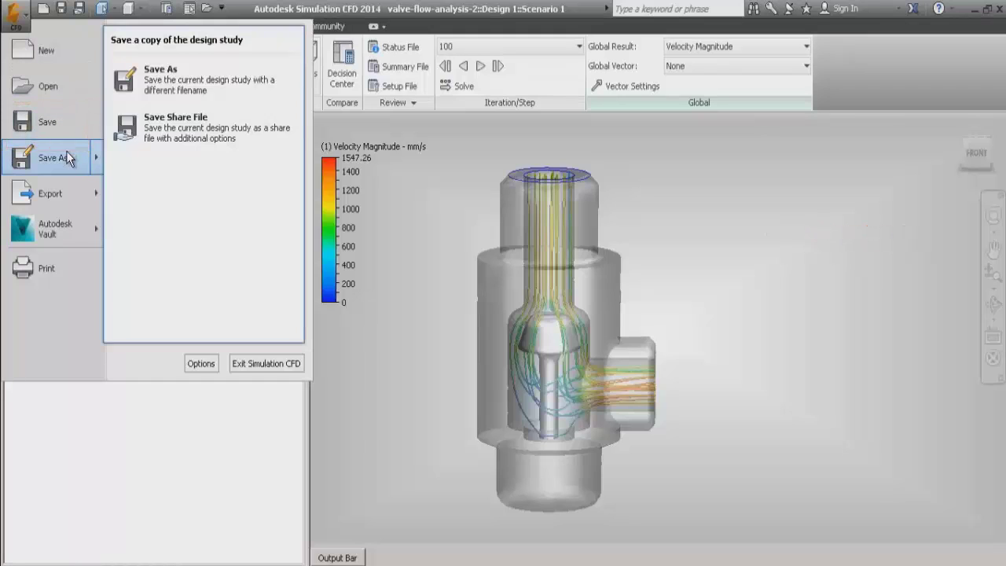
mouse_move(69, 189)
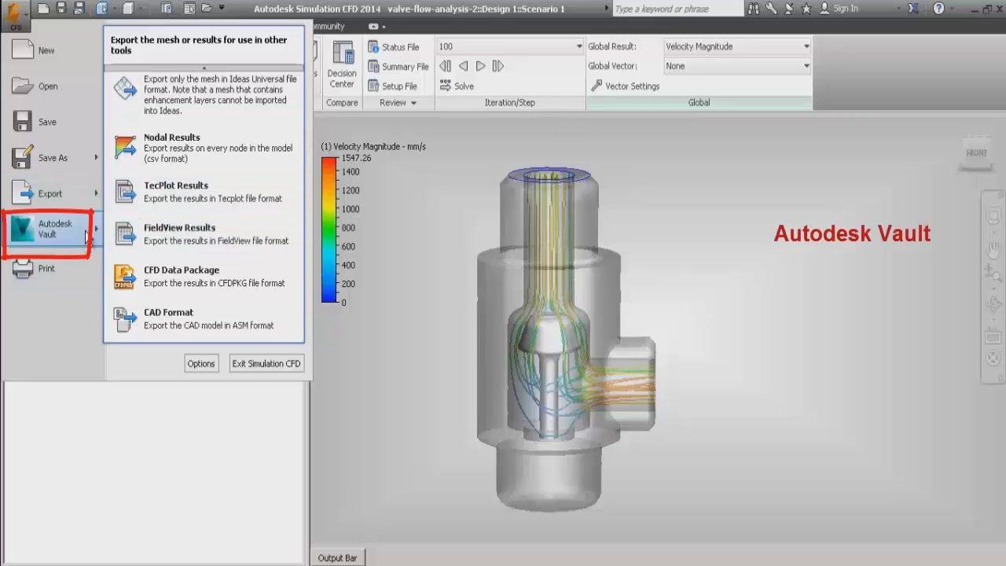
mouse_move(86, 236)
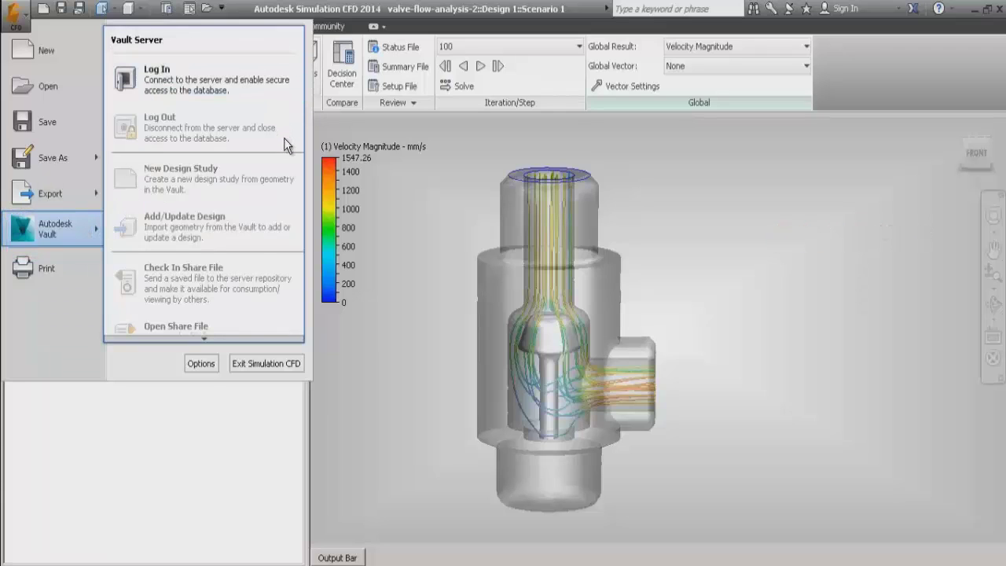
scroll(284, 141, "down", 2)
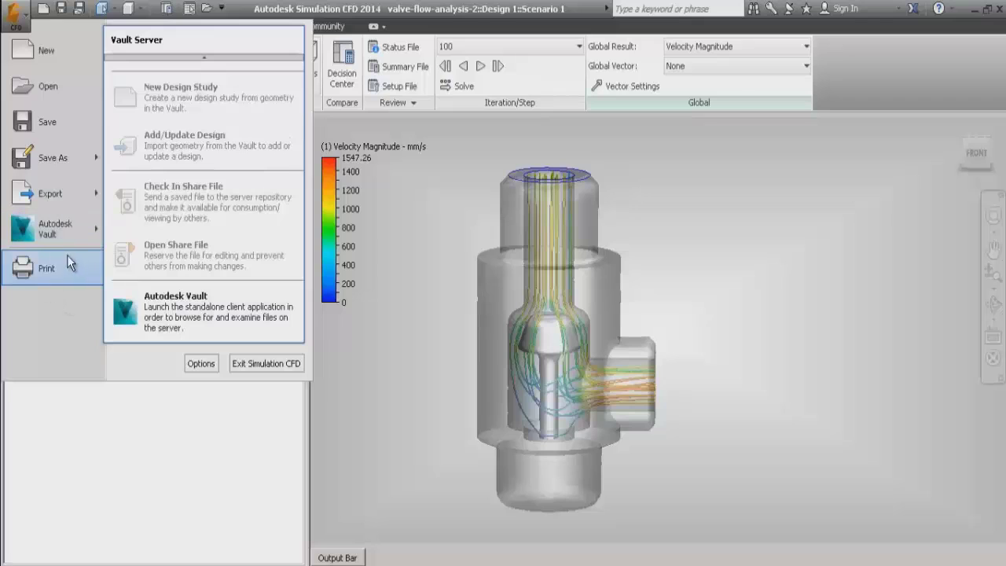
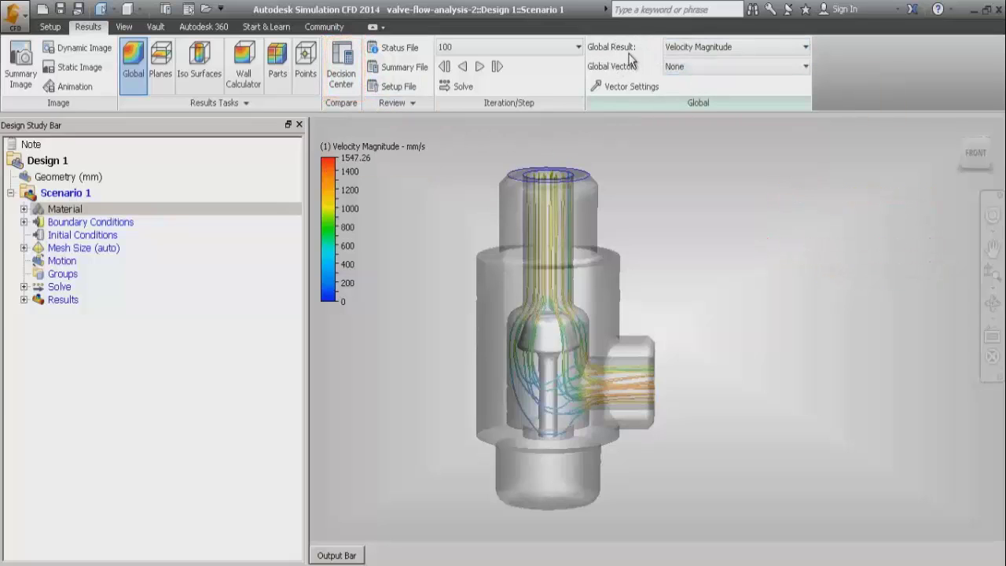
- Browse the available global result and global vector variables, keeping Velocity Magnitude as the result and None as the vector
left_click(693, 52)
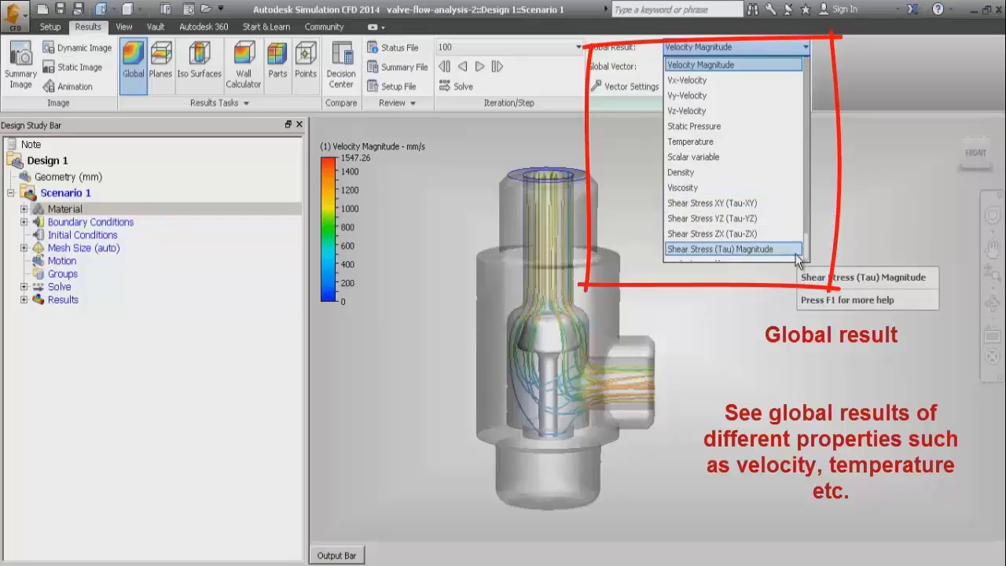
scroll(798, 260, "down", 1)
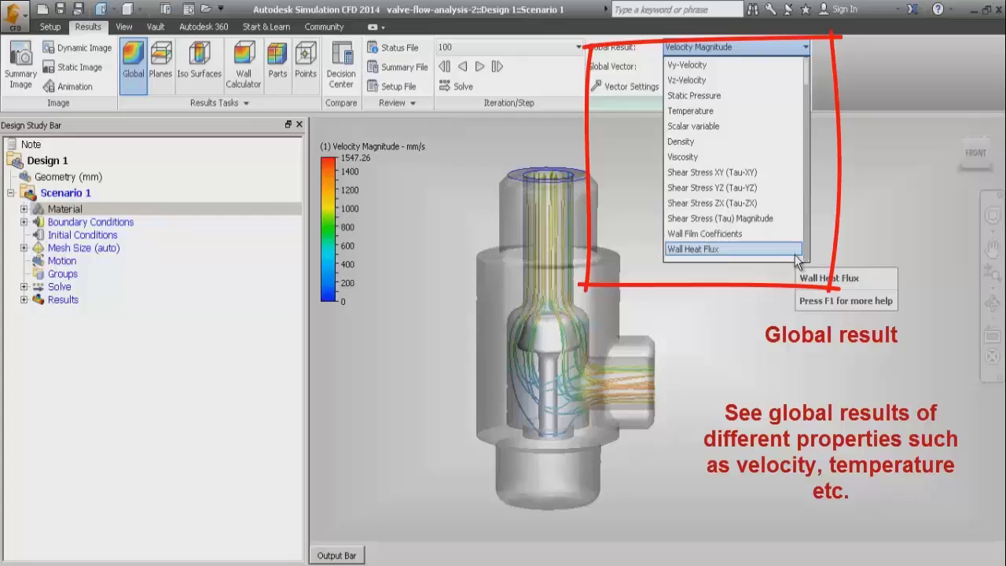
scroll(798, 260, "up", 1)
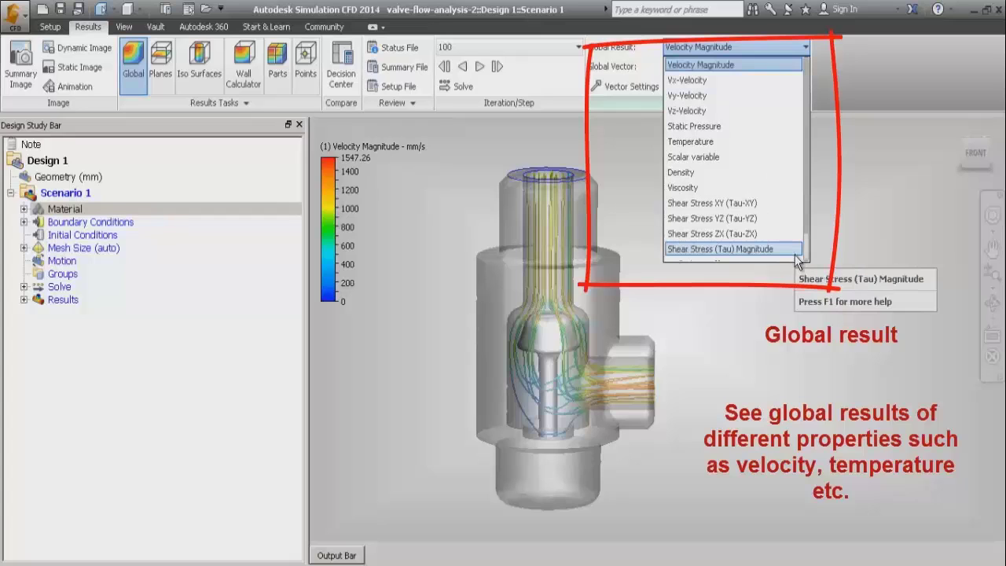
left_click(794, 50)
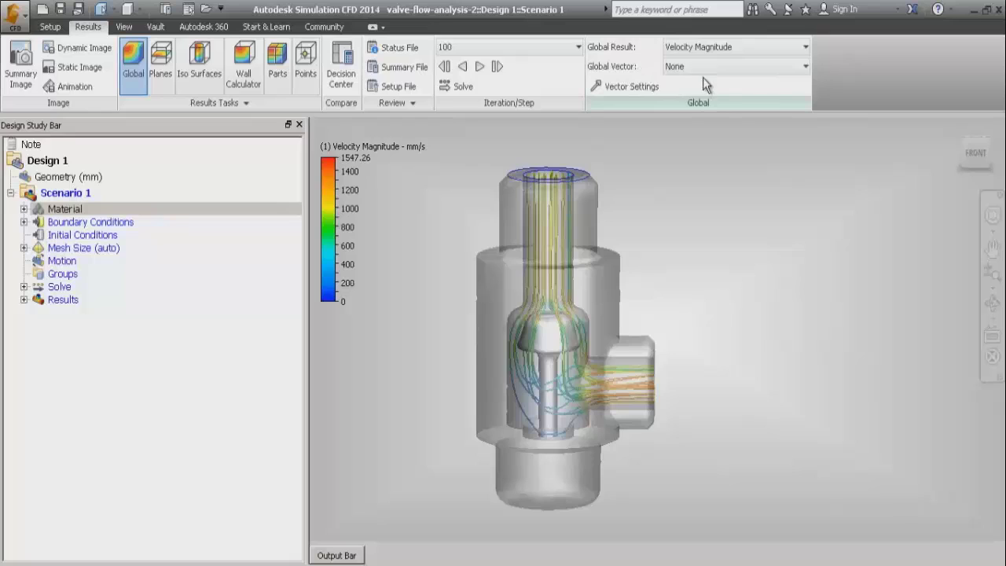
left_click(750, 70)
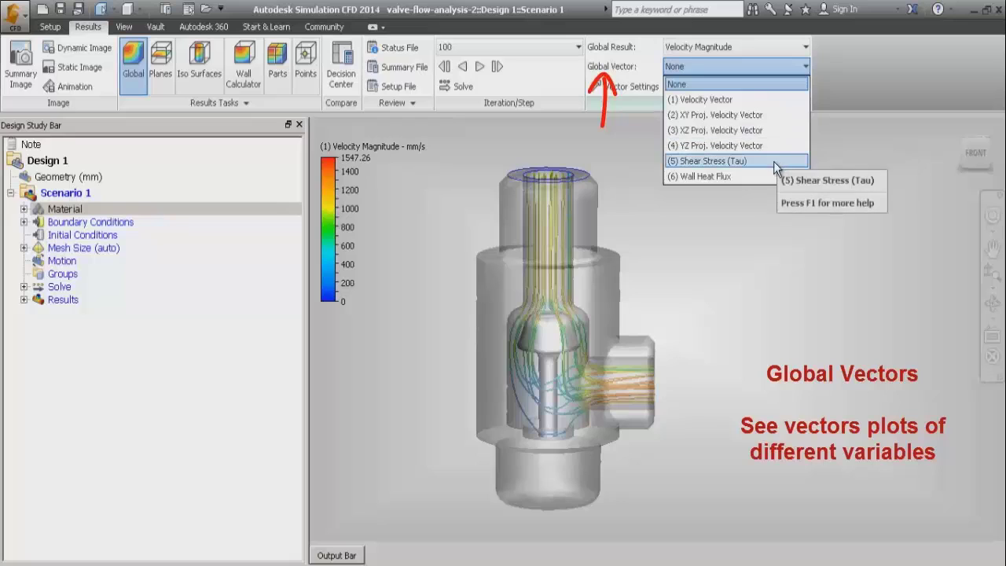
left_click(765, 82)
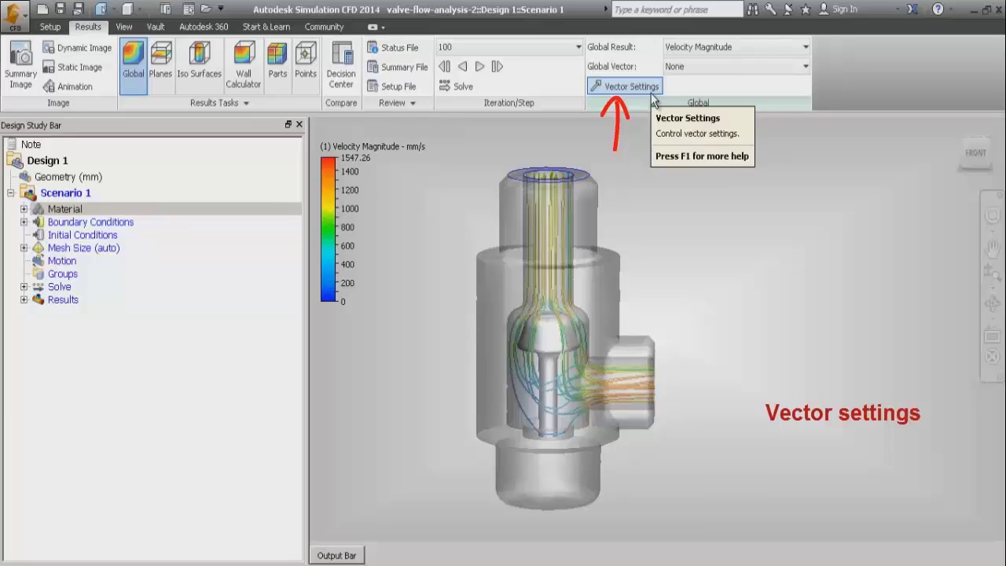
- Review the model's visual style options from Shaded to Shaded Mesh and dismiss them without choosing one
left_click(123, 26)
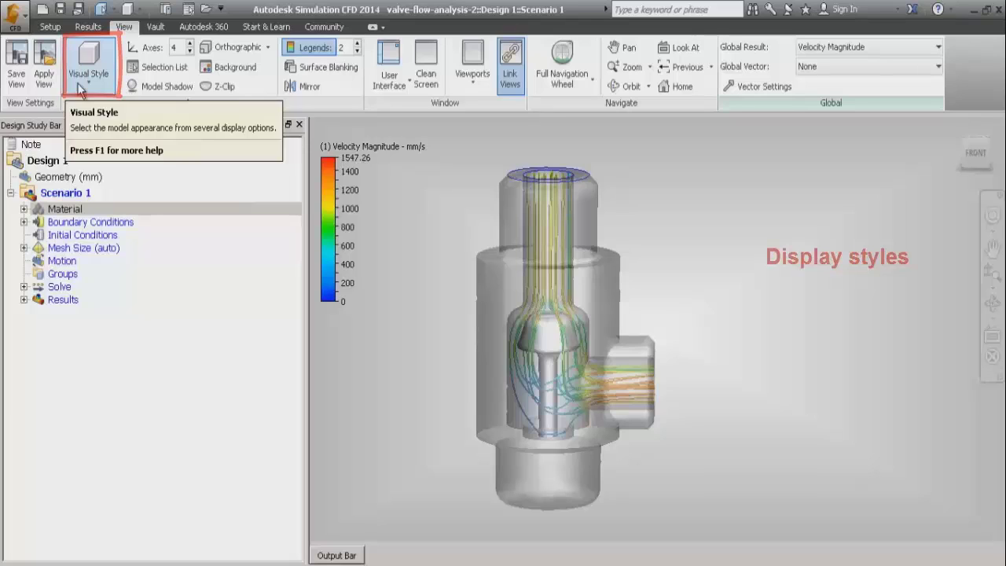
left_click(78, 86)
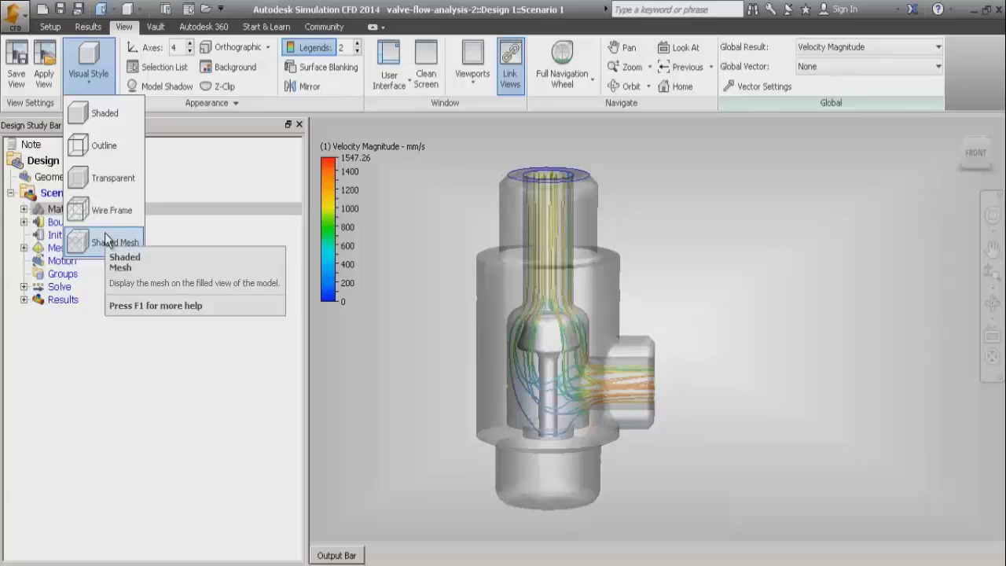
key("Escape")
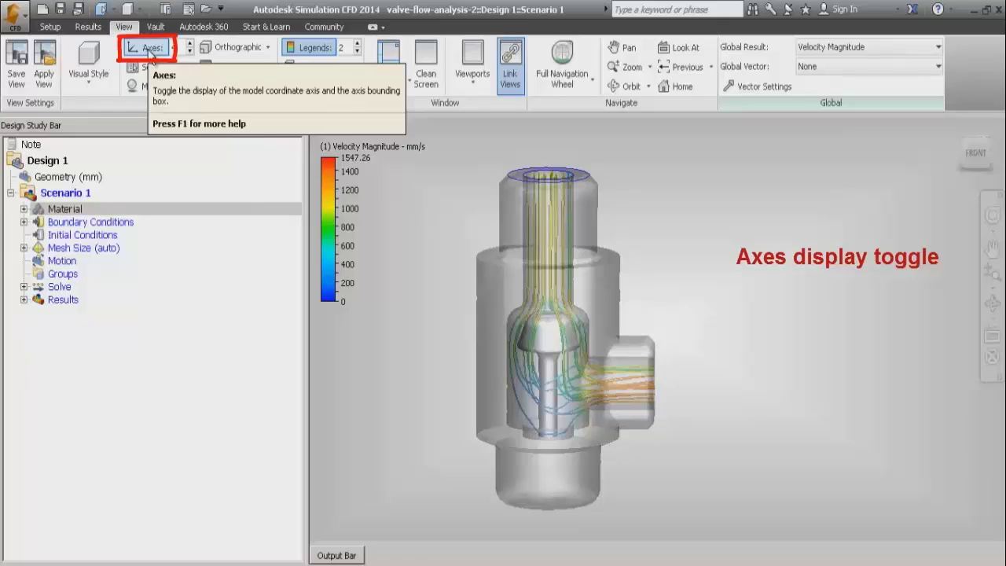
- Toggle the model's coordinate axes on and off again, and do the same with the model shadow
left_click(150, 49)
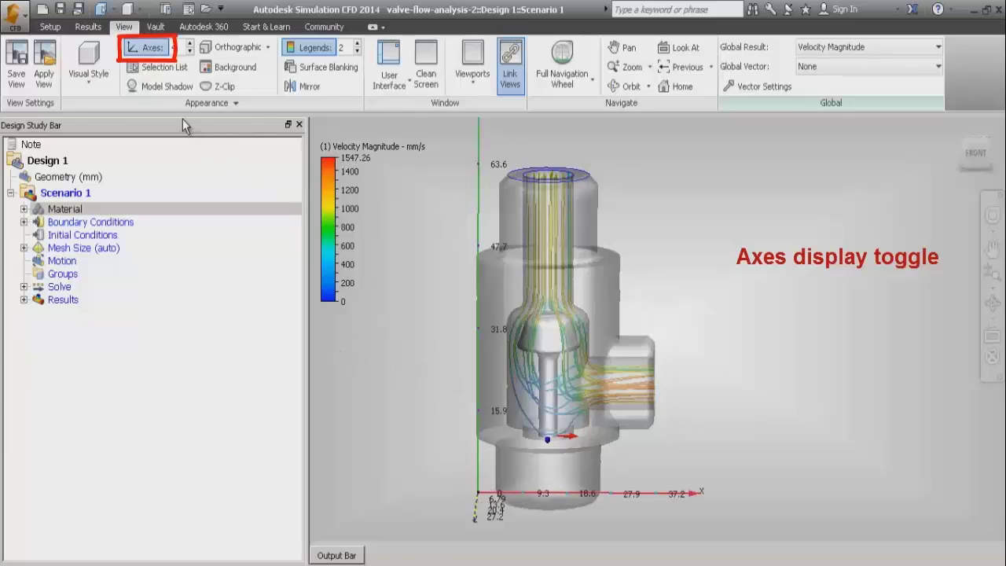
left_click(156, 47)
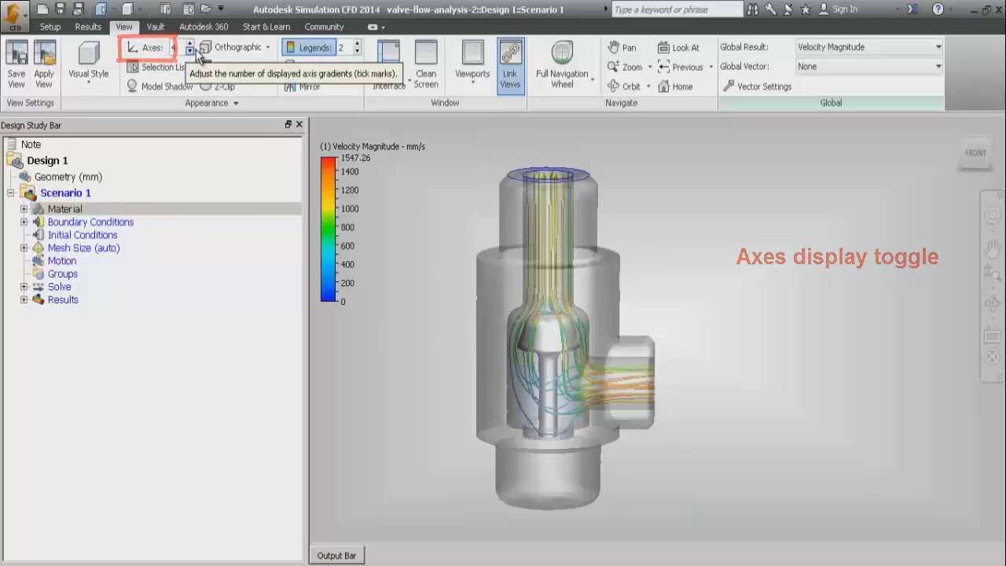
left_click(183, 88)
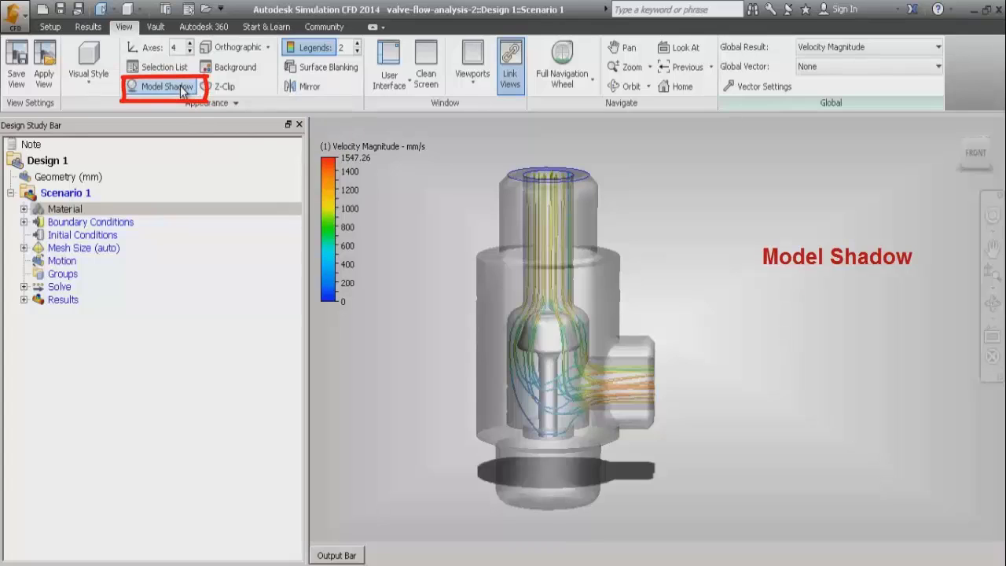
left_click(182, 88)
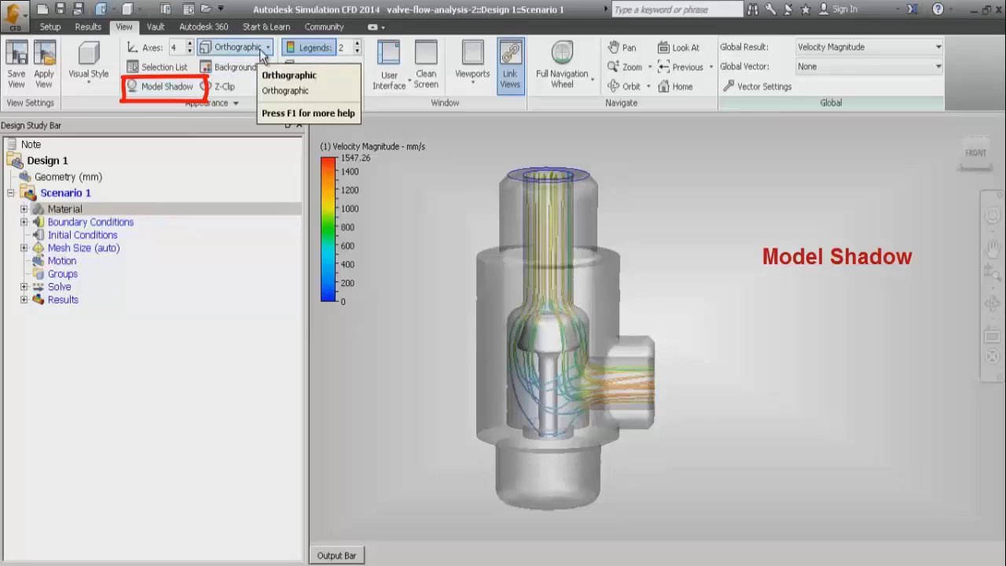
- Switch the valve model's projection to Perspective and back to Orthographic
left_click(261, 52)
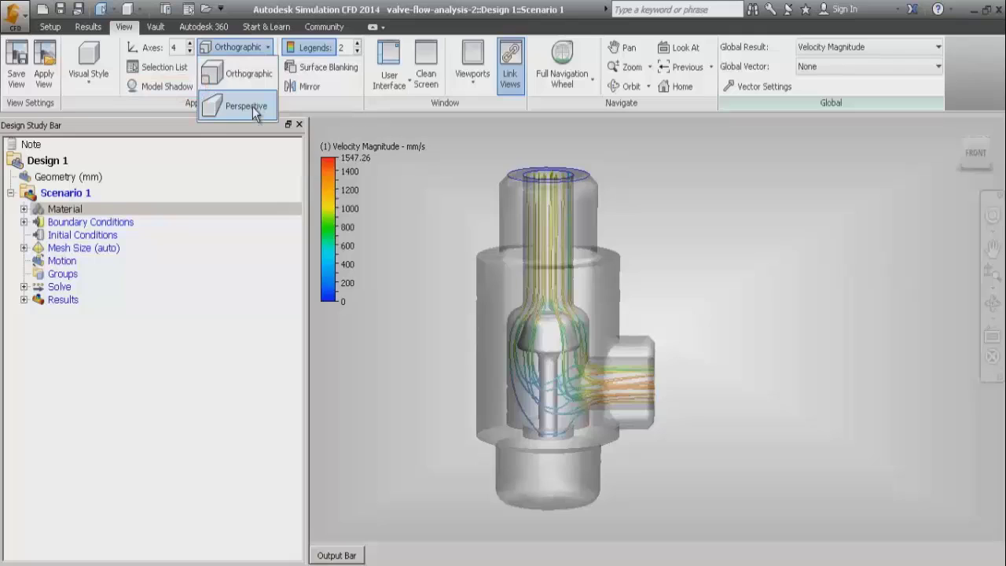
left_click(252, 107)
left_click(243, 55)
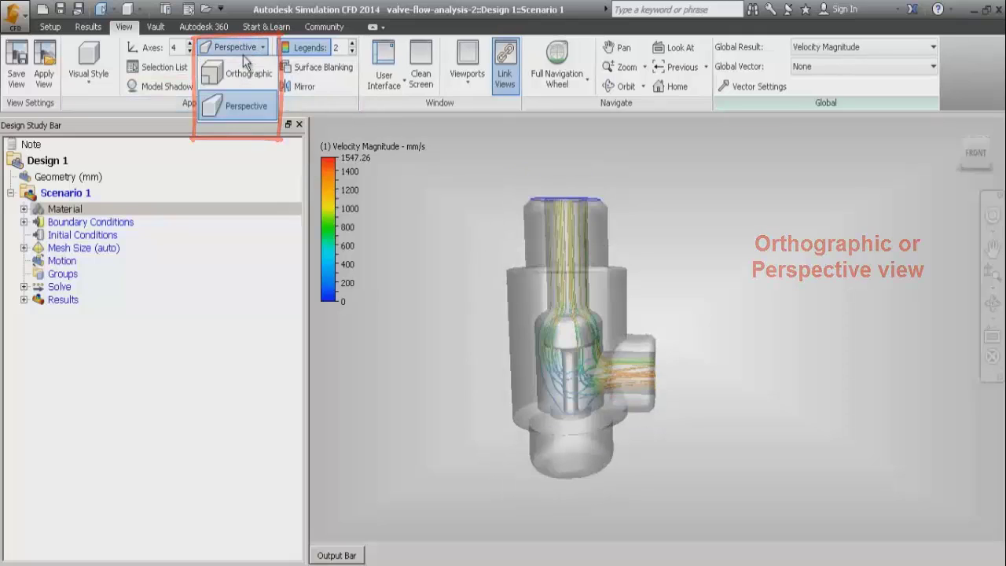
left_click(247, 72)
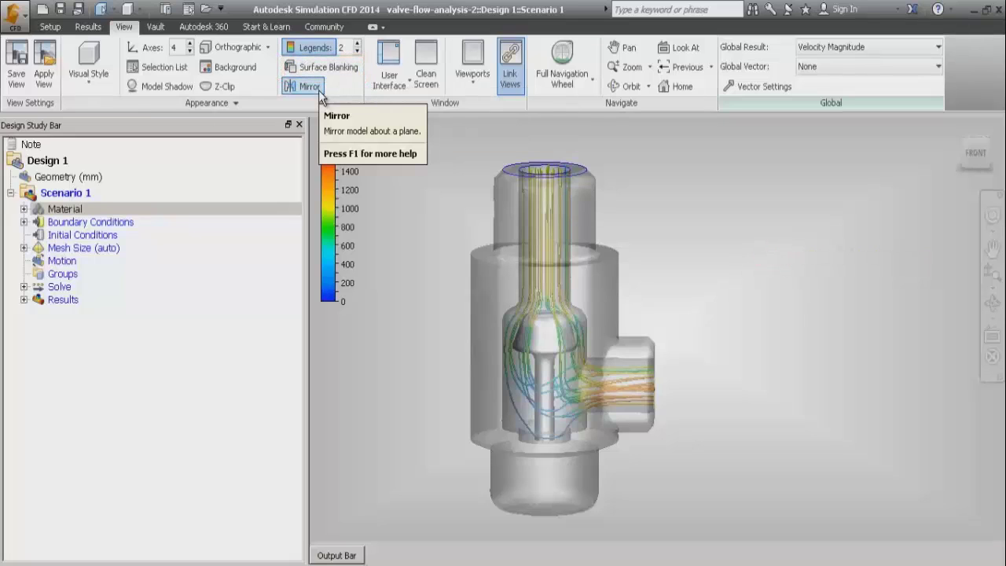
- Review the user interface and viewport layout options, keeping a single viewport with Link Views enabled
left_click(391, 74)
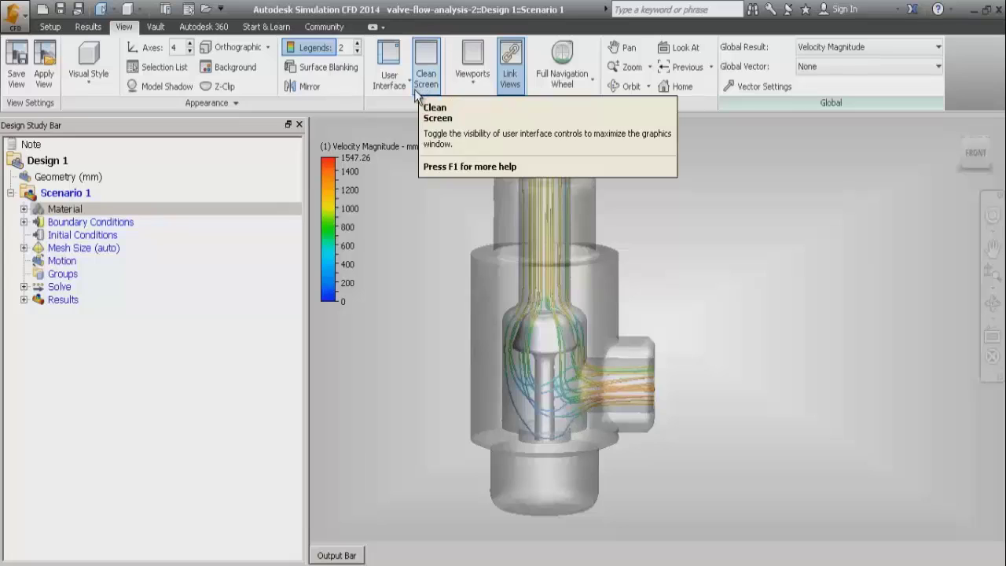
left_click(466, 85)
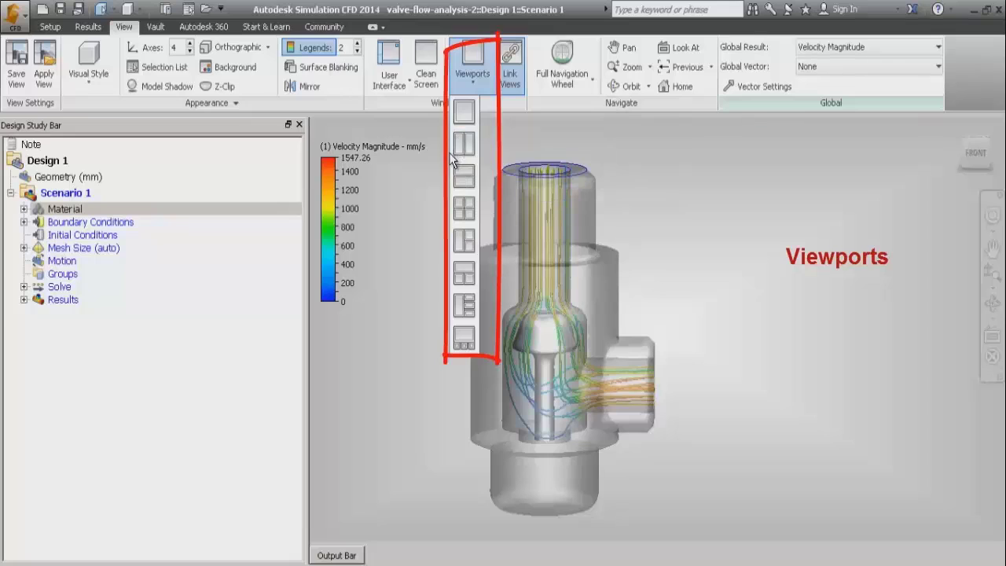
left_click(464, 112)
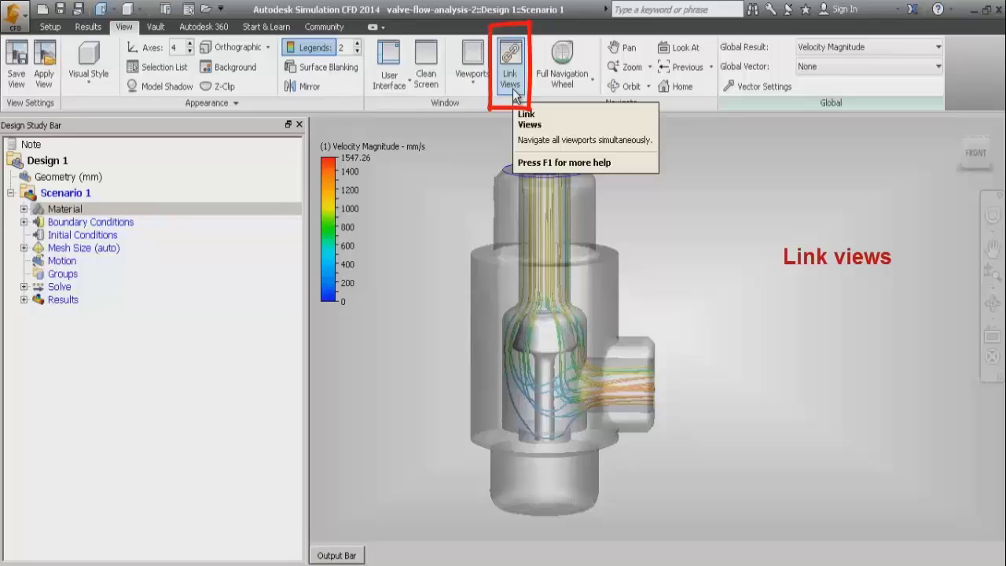
left_click(513, 93)
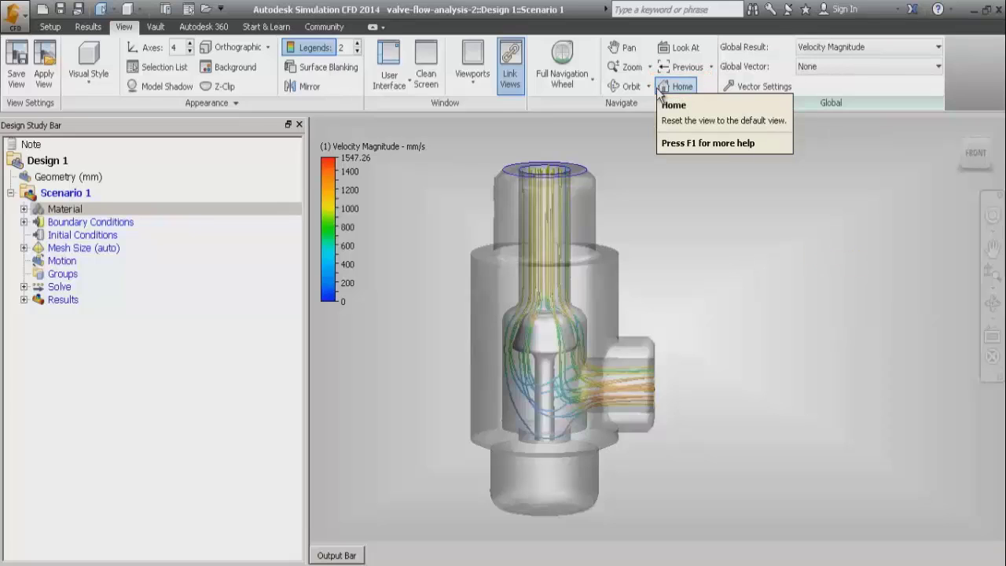
- Review the command sets for Vault, Autodesk 360, Start & Learn, and Community
left_click(155, 27)
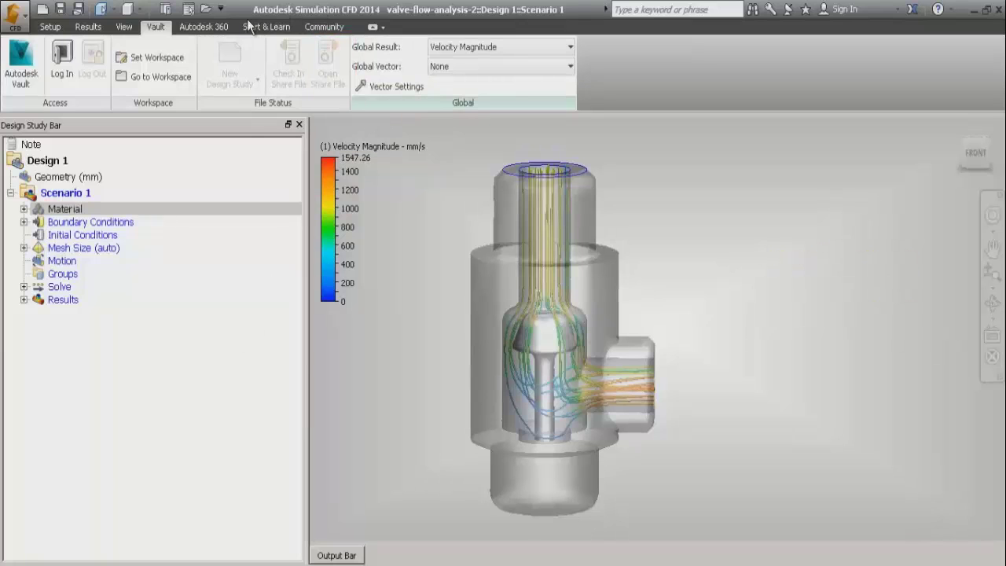
left_click(221, 27)
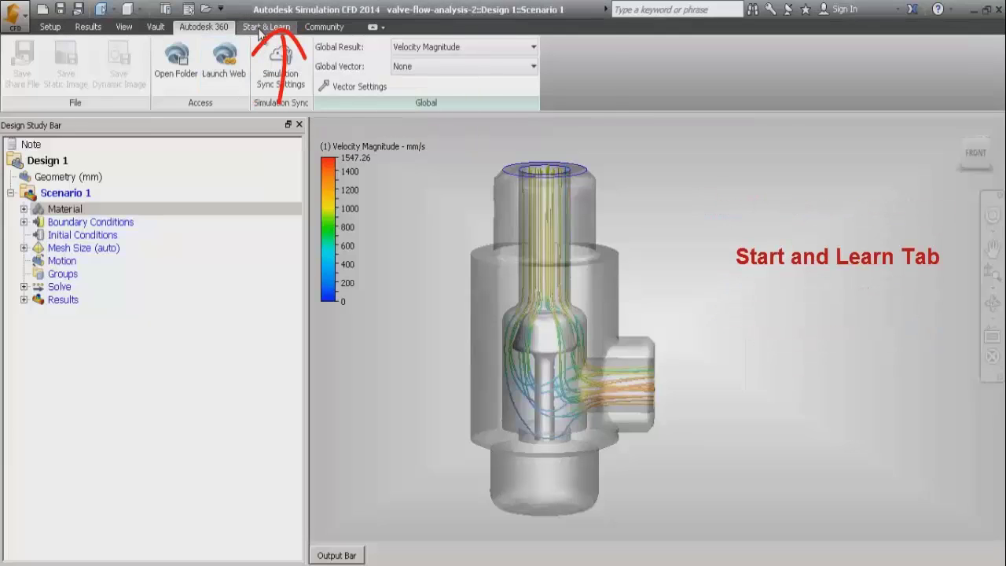
left_click(264, 28)
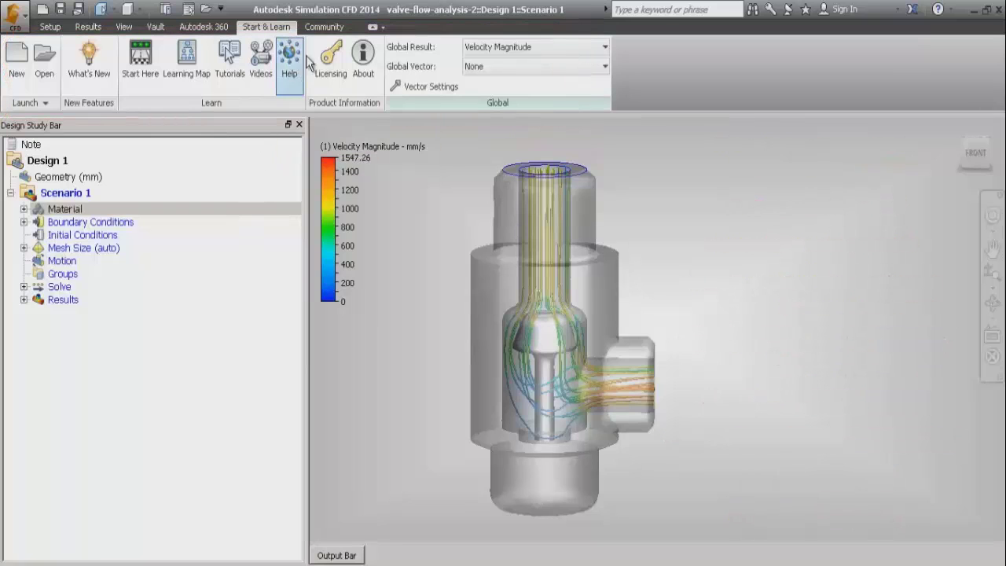
left_click(327, 28)
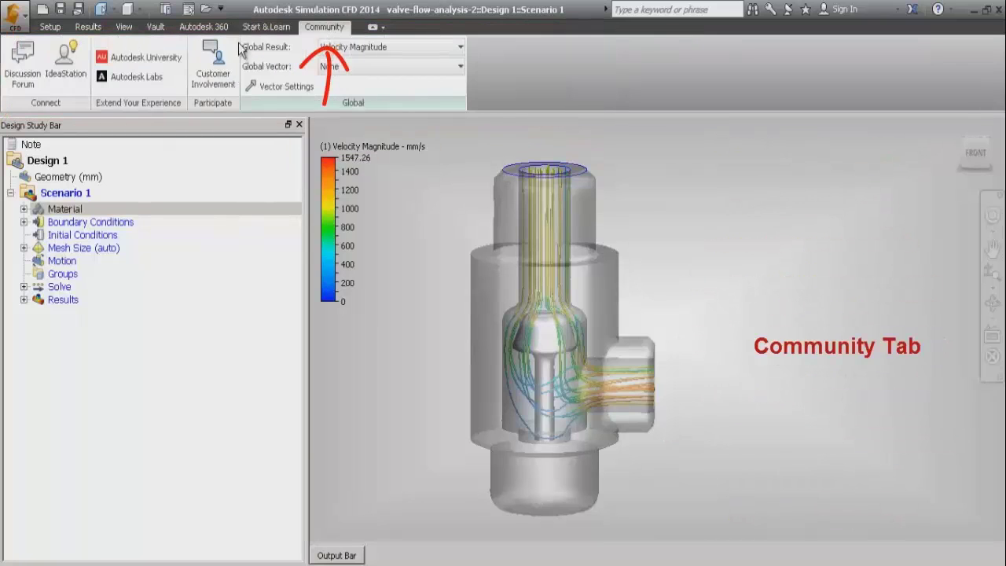